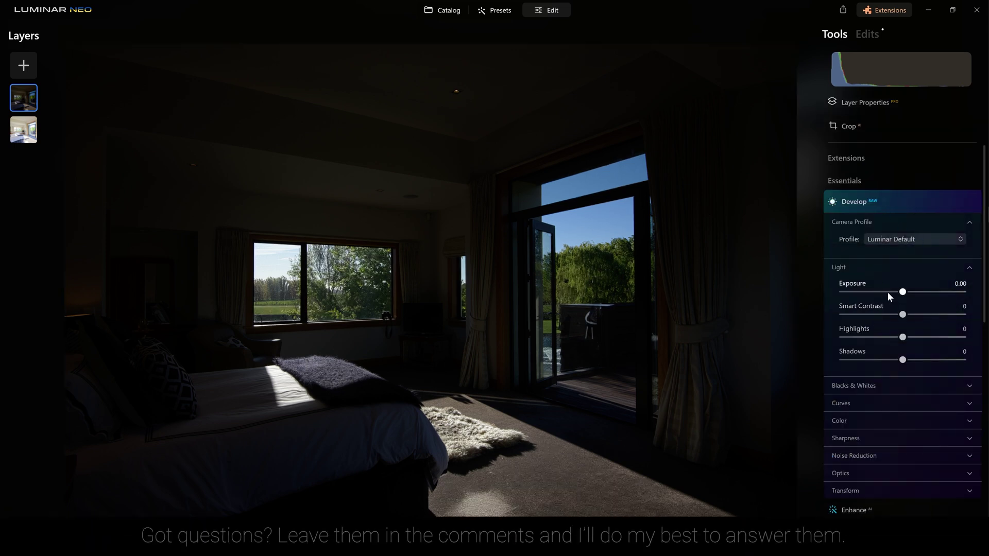
- Brighten the dark exposure layer in Develop by setting Exposure to 0.64 and Shadows to 64
{"action": "left_click_drag", "start_coordinate": [906, 293], "coordinate": [911, 293]}
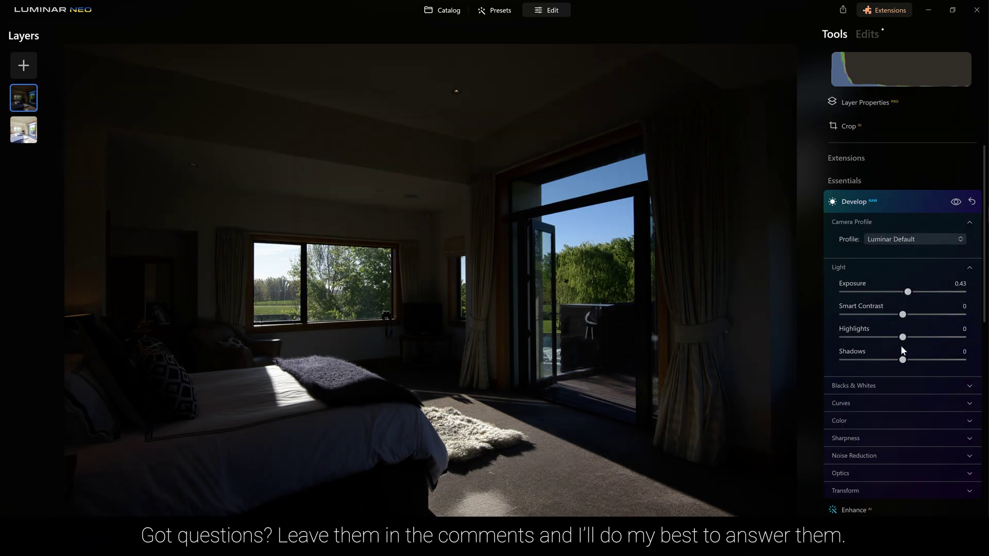
{"action": "left_click_drag", "start_coordinate": [920, 360], "coordinate": [935, 363]}
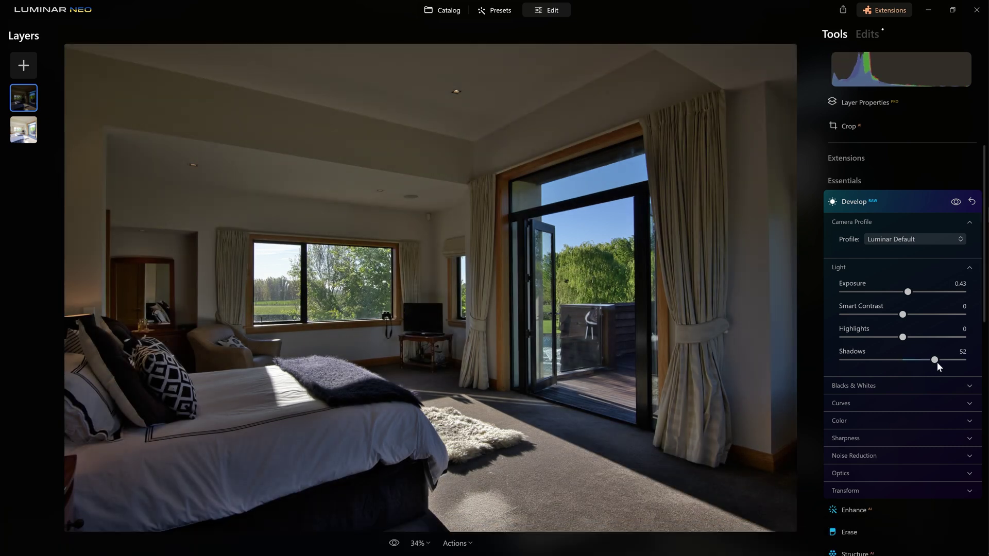
{"action": "left_click_drag", "start_coordinate": [938, 363], "coordinate": [945, 360]}
{"action": "left_click_drag", "start_coordinate": [908, 292], "coordinate": [913, 295]}
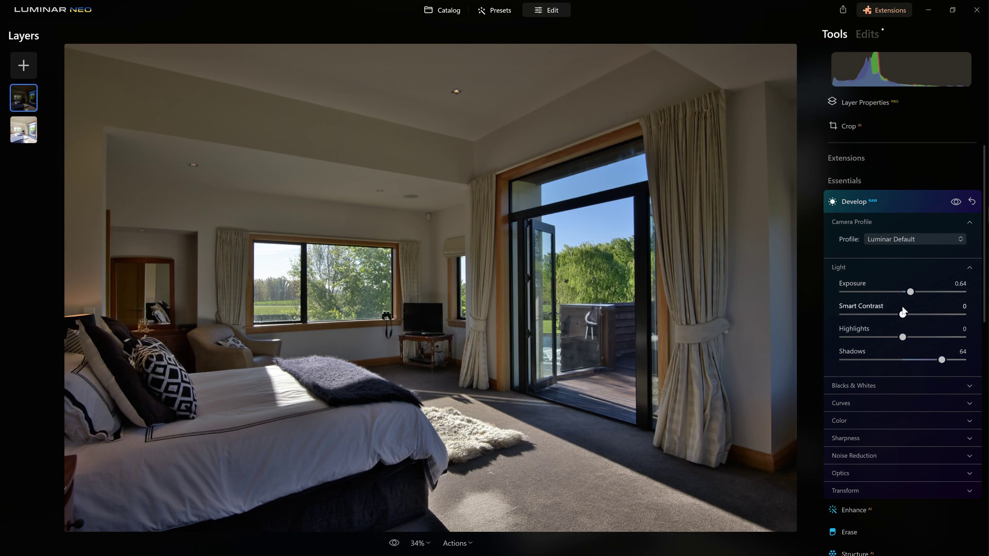
- Lower the dark layer's Highlights to -83 to recover the view through the rear window
{"action": "left_click", "coordinate": [265, 258]}
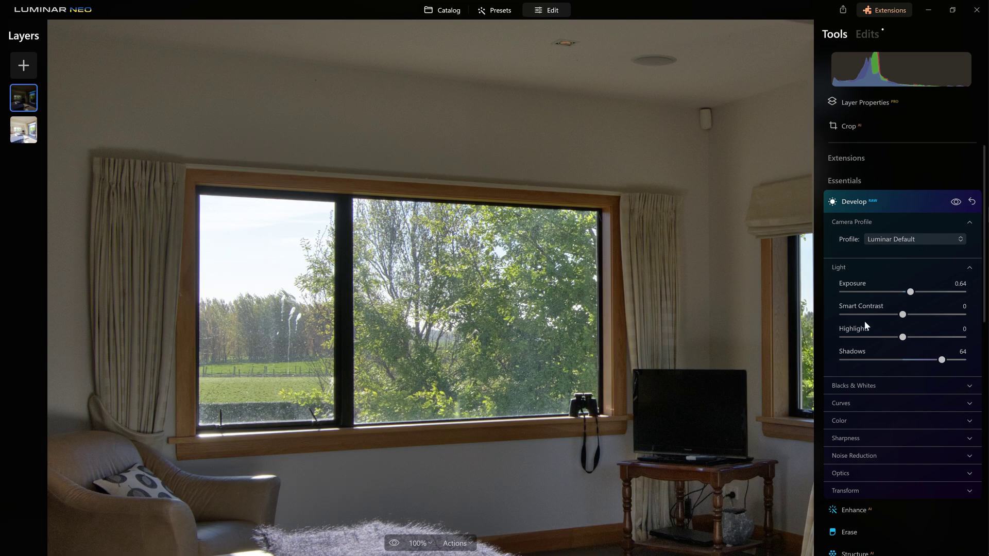
{"action": "left_click_drag", "start_coordinate": [905, 341], "coordinate": [812, 344]}
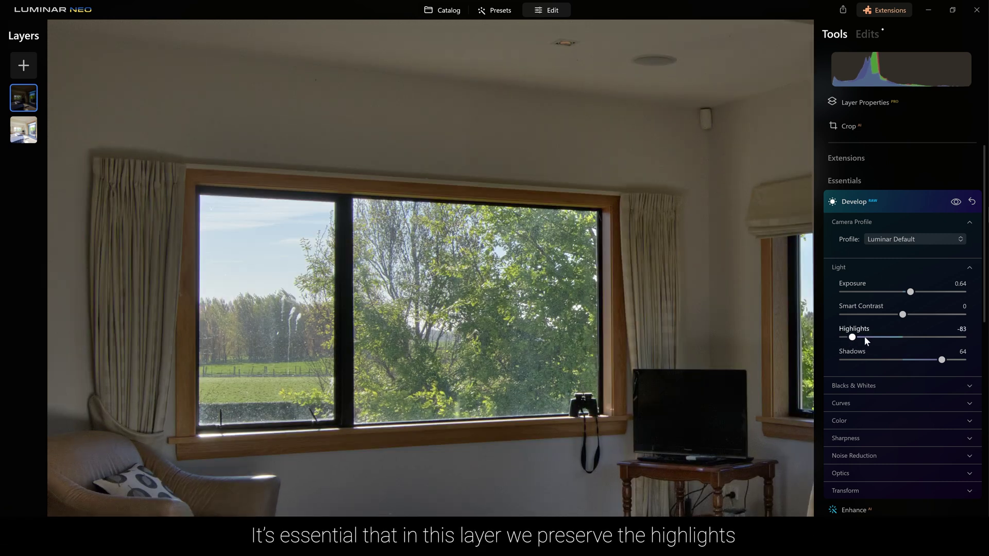
{"action": "left_click", "coordinate": [469, 264]}
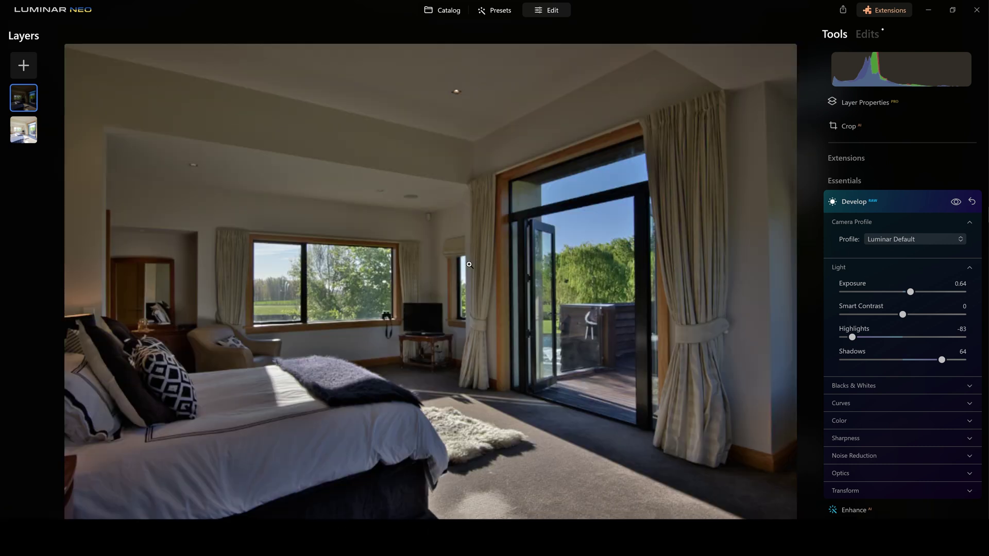
- Mask the dark layer with a size 100 brush, painting over the glass door and the rear window
{"action": "left_click", "coordinate": [873, 101]}
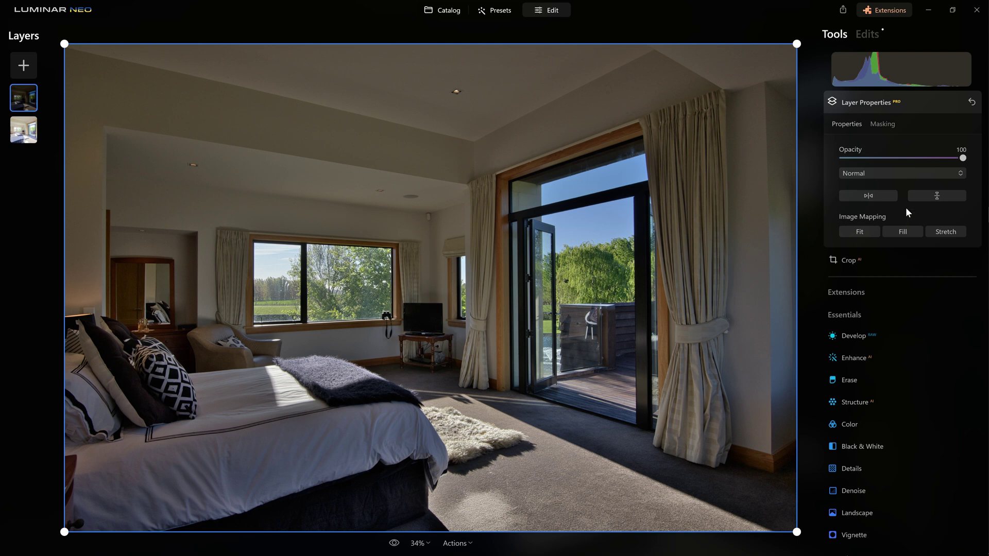
{"action": "left_click", "coordinate": [881, 129]}
{"action": "left_click", "coordinate": [864, 143]}
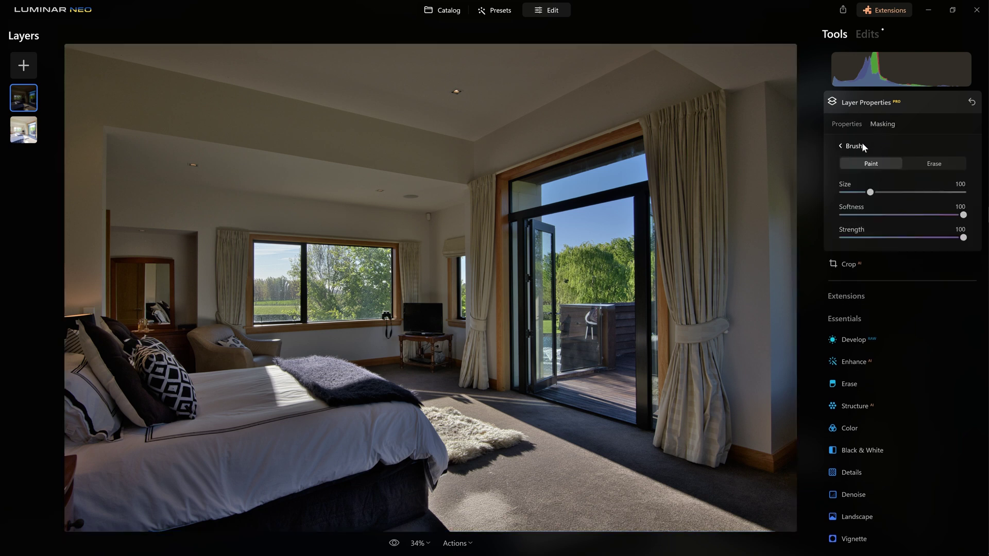
{"action": "mouse_move", "coordinate": [618, 210]}
{"action": "left_mouse_down"}
{"action": "mouse_move", "coordinate": [547, 209]}
{"action": "mouse_move", "coordinate": [659, 171]}
{"action": "mouse_move", "coordinate": [622, 266]}
{"action": "mouse_move", "coordinate": [644, 365]}
{"action": "mouse_move", "coordinate": [611, 233]}
{"action": "mouse_move", "coordinate": [557, 385]}
{"action": "mouse_move", "coordinate": [551, 259]}
{"action": "mouse_move", "coordinate": [562, 309]}
{"action": "mouse_move", "coordinate": [614, 384]}
{"action": "mouse_move", "coordinate": [613, 402]}
{"action": "mouse_move", "coordinate": [644, 368]}
{"action": "left_mouse_up"}
{"action": "mouse_move", "coordinate": [376, 255]}
{"action": "left_mouse_down"}
{"action": "mouse_move", "coordinate": [266, 253]}
{"action": "mouse_move", "coordinate": [381, 309]}
{"action": "mouse_move", "coordinate": [309, 273]}
{"action": "left_mouse_up"}
- Reduce the mask brush to size 28 and paint over the narrow side window beside the curtain
{"action": "key", "text": "bracketleft"}
{"action": "key", "text": "bracketleft"}
{"action": "key", "text": "bracketleft"}
{"action": "key", "text": "bracketleft"}
{"action": "key", "text": "bracketleft"}
{"action": "key", "text": "bracketleft"}
{"action": "key", "text": "bracketleft"}
{"action": "key", "text": "bracketleft"}
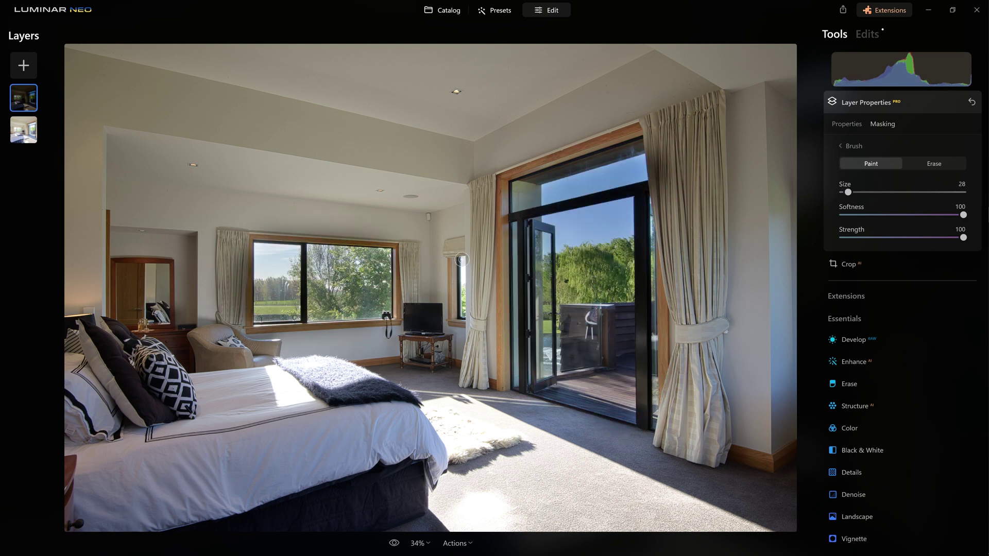
{"action": "left_click_drag", "start_coordinate": [462, 260], "coordinate": [462, 268]}
{"action": "left_click_drag", "start_coordinate": [461, 319], "coordinate": [543, 323]}
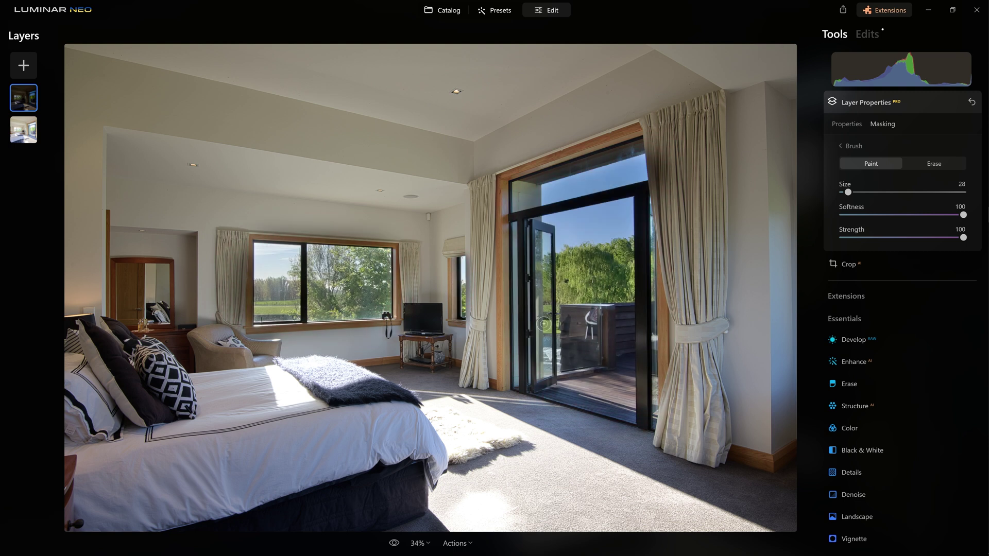
- Enlarge the brush, set its strength to 51, and paint the mask over the sunlit carpet and sheepskin rug
{"action": "key", "text": "bracketright"}
{"action": "key", "text": "bracketright"}
{"action": "key", "text": "bracketright"}
{"action": "key", "text": "bracketright"}
{"action": "key", "text": "bracketright"}
{"action": "key", "text": "bracketright"}
{"action": "key", "text": "bracketright"}
{"action": "key", "text": "bracketright"}
{"action": "key", "text": "bracketright"}
{"action": "key", "text": "bracketright"}
{"action": "key", "text": "bracketright"}
{"action": "key", "text": "bracketright"}
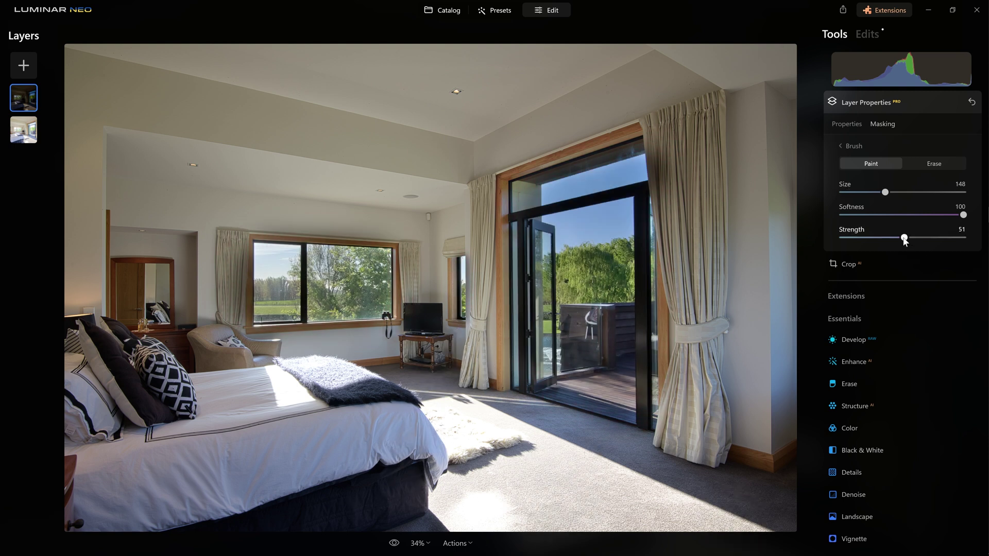
{"action": "key", "text": "bracketright"}
{"action": "key", "text": "bracketright"}
{"action": "key", "text": "bracketright"}
{"action": "mouse_move", "coordinate": [468, 417]}
{"action": "left_mouse_down"}
{"action": "mouse_move", "coordinate": [443, 409]}
{"action": "mouse_move", "coordinate": [719, 547]}
{"action": "mouse_move", "coordinate": [522, 509]}
{"action": "mouse_move", "coordinate": [451, 476]}
{"action": "mouse_move", "coordinate": [612, 542]}
{"action": "mouse_move", "coordinate": [514, 474]}
{"action": "left_mouse_up"}
{"action": "key", "text": "bracketleft"}
{"action": "left_click", "coordinate": [456, 417]}
- Reduce the brush to size 76 and paint the mask over the sunlit patch of the bed
{"action": "key", "text": "bracketleft"}
{"action": "key", "text": "bracketleft"}
{"action": "key", "text": "bracketleft"}
{"action": "key", "text": "bracketleft"}
{"action": "key", "text": "bracketleft"}
{"action": "key", "text": "bracketleft"}
{"action": "key", "text": "bracketleft"}
{"action": "key", "text": "bracketleft"}
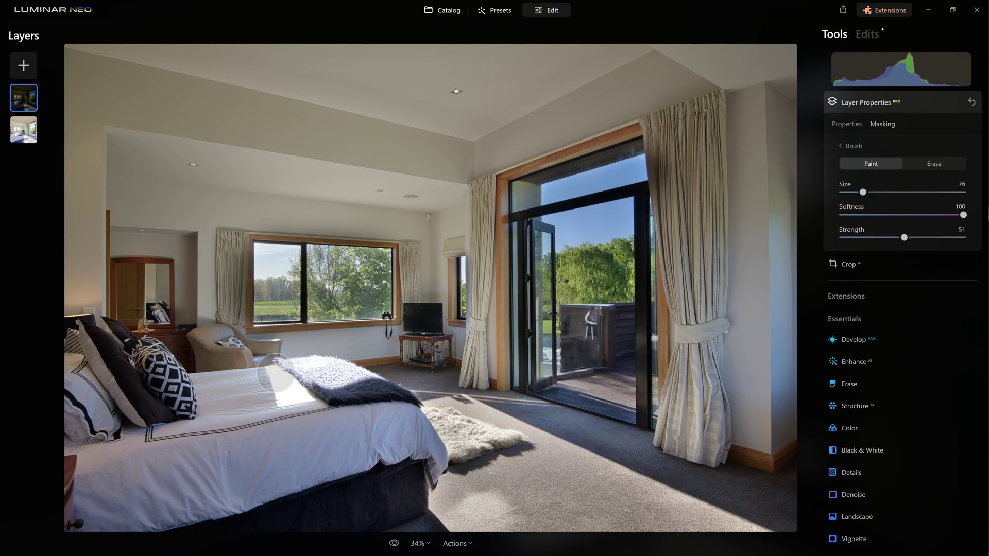
{"action": "left_click_drag", "start_coordinate": [270, 368], "coordinate": [294, 395]}
- Erase the mask spill from the curtain beside the upper door pane with the size 76 brush
{"action": "left_click", "coordinate": [420, 544]}
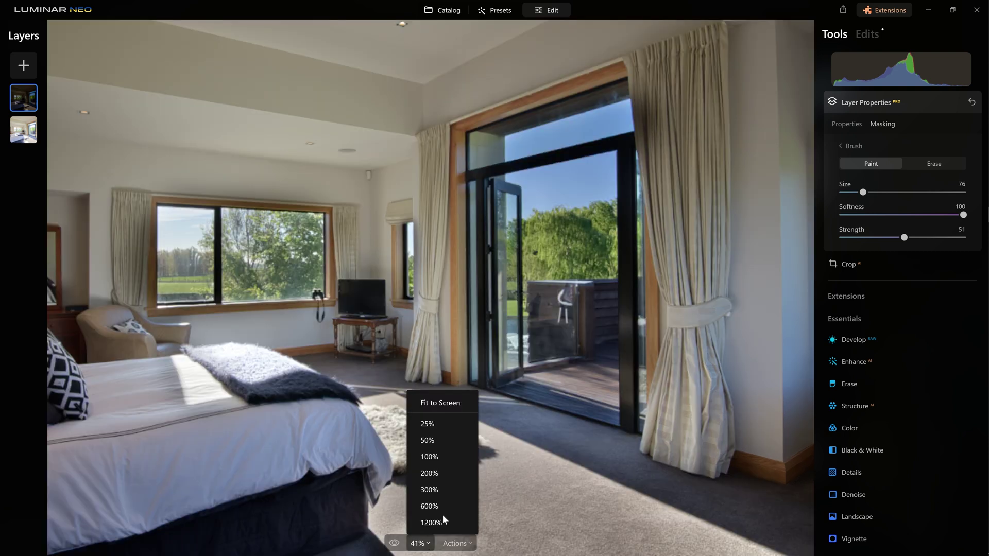
{"action": "key", "text": "ctrl+equal"}
{"action": "scroll", "coordinate": [527, 234], "scroll_direction": "up", "scroll_amount": 5}
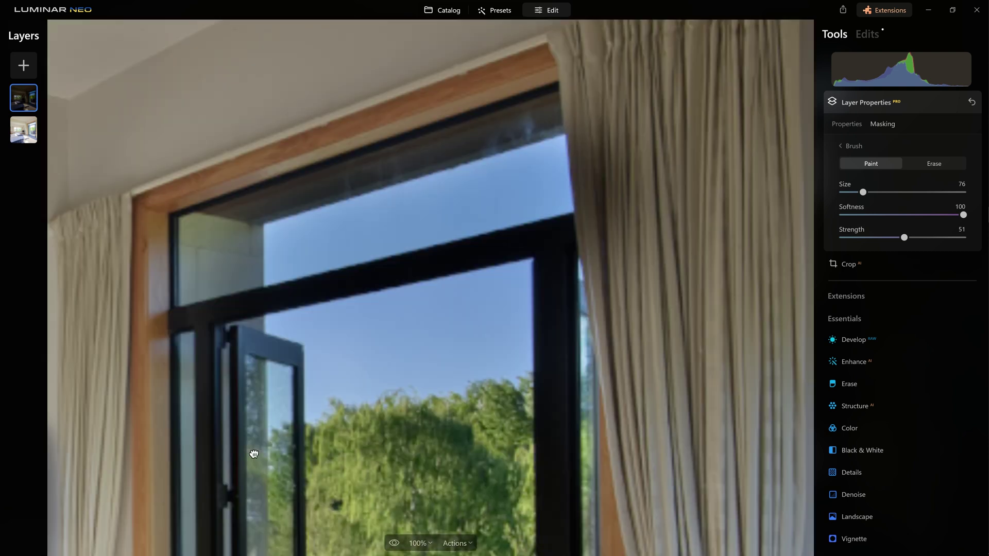
{"action": "left_click", "coordinate": [935, 164]}
{"action": "mouse_move", "coordinate": [541, 251]}
{"action": "left_mouse_down"}
{"action": "mouse_move", "coordinate": [503, 150]}
{"action": "mouse_move", "coordinate": [529, 280]}
{"action": "mouse_move", "coordinate": [512, 331]}
{"action": "mouse_move", "coordinate": [587, 195]}
{"action": "left_mouse_up"}
{"action": "mouse_move", "coordinate": [596, 146]}
{"action": "left_mouse_down"}
{"action": "mouse_move", "coordinate": [578, 255]}
{"action": "mouse_move", "coordinate": [557, 196]}
{"action": "mouse_move", "coordinate": [574, 239]}
{"action": "mouse_move", "coordinate": [578, 185]}
{"action": "mouse_move", "coordinate": [541, 172]}
{"action": "mouse_move", "coordinate": [486, 116]}
{"action": "mouse_move", "coordinate": [490, 187]}
{"action": "mouse_move", "coordinate": [540, 398]}
{"action": "mouse_move", "coordinate": [503, 218]}
{"action": "mouse_move", "coordinate": [545, 196]}
{"action": "left_mouse_up"}
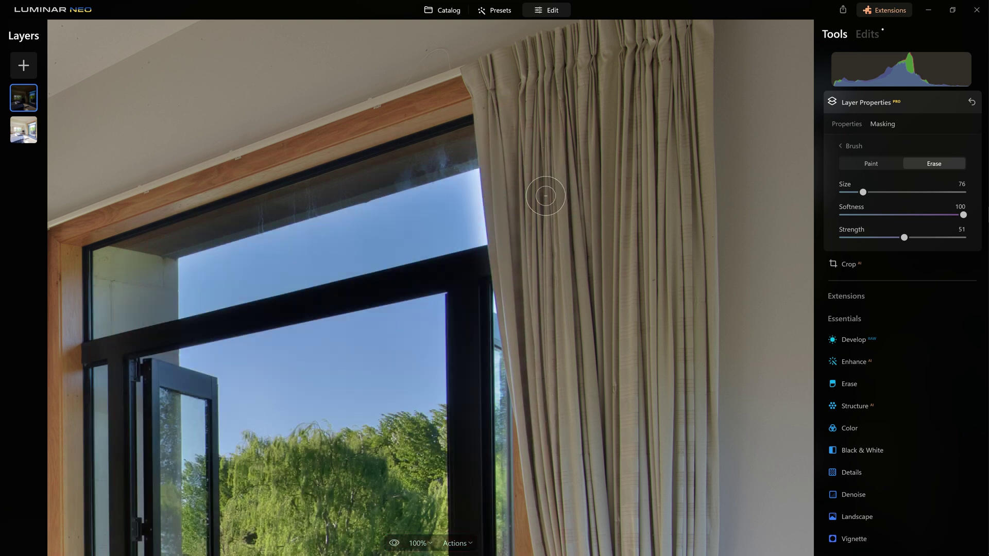
- Set the eraser's softness to 12, erase along the curtain's inner edge, and set the strength to 100
{"action": "left_click_drag", "start_coordinate": [931, 215], "coordinate": [857, 215]}
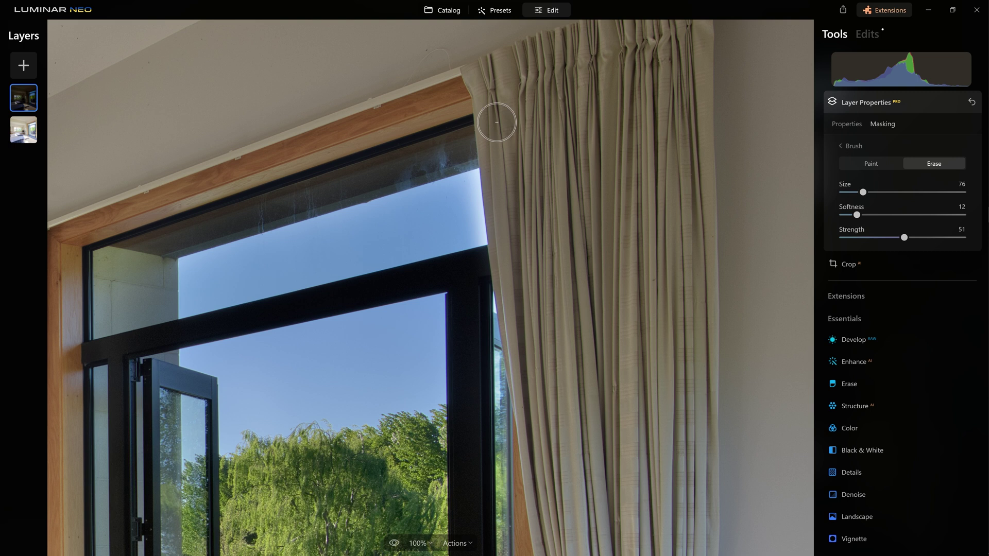
{"action": "left_click_drag", "start_coordinate": [497, 148], "coordinate": [500, 186]}
{"action": "left_click_drag", "start_coordinate": [904, 237], "coordinate": [964, 238]}
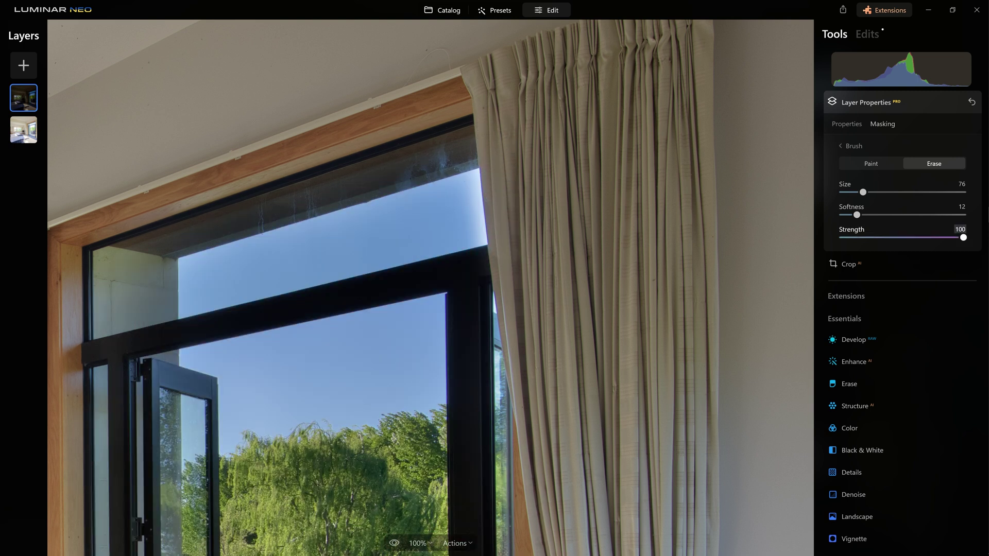
- Paint the mask back with a size 28 brush over both ends of the glass pane above the door
{"action": "left_click", "coordinate": [867, 163]}
{"action": "mouse_move", "coordinate": [457, 137]}
{"action": "left_mouse_down"}
{"action": "mouse_move", "coordinate": [470, 252]}
{"action": "mouse_move", "coordinate": [459, 171]}
{"action": "mouse_move", "coordinate": [467, 245]}
{"action": "left_mouse_up"}
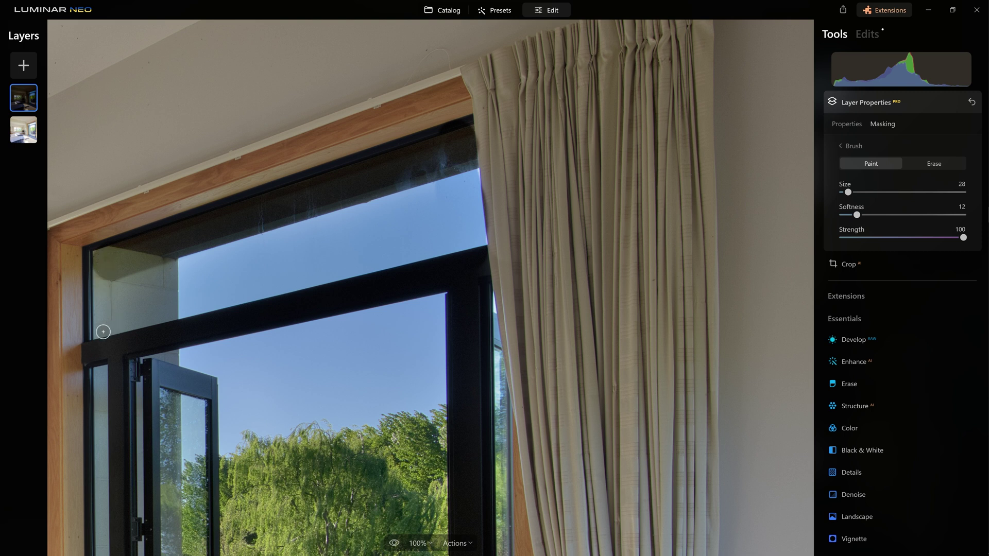
{"action": "left_click_drag", "start_coordinate": [97, 333], "coordinate": [104, 250]}
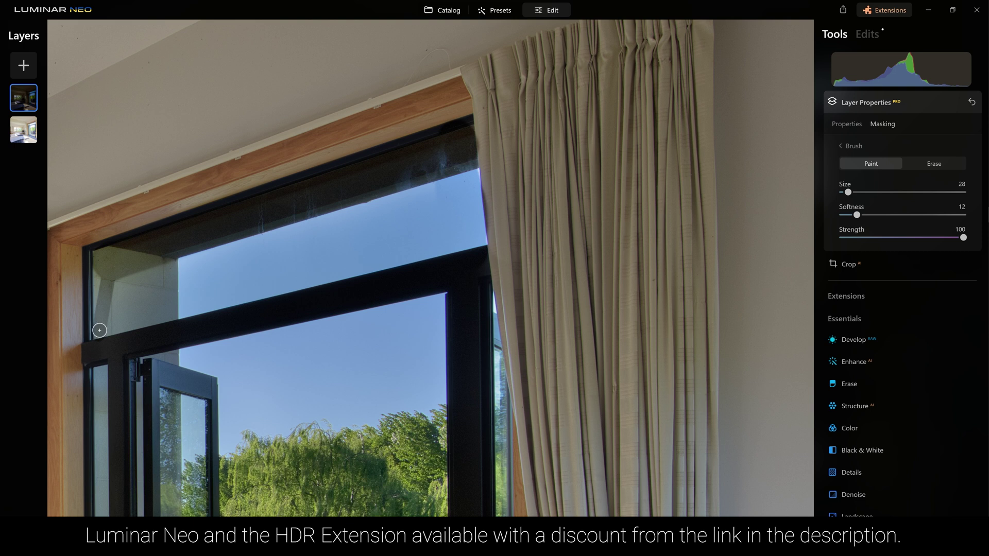
{"action": "left_click_drag", "start_coordinate": [98, 331], "coordinate": [102, 329]}
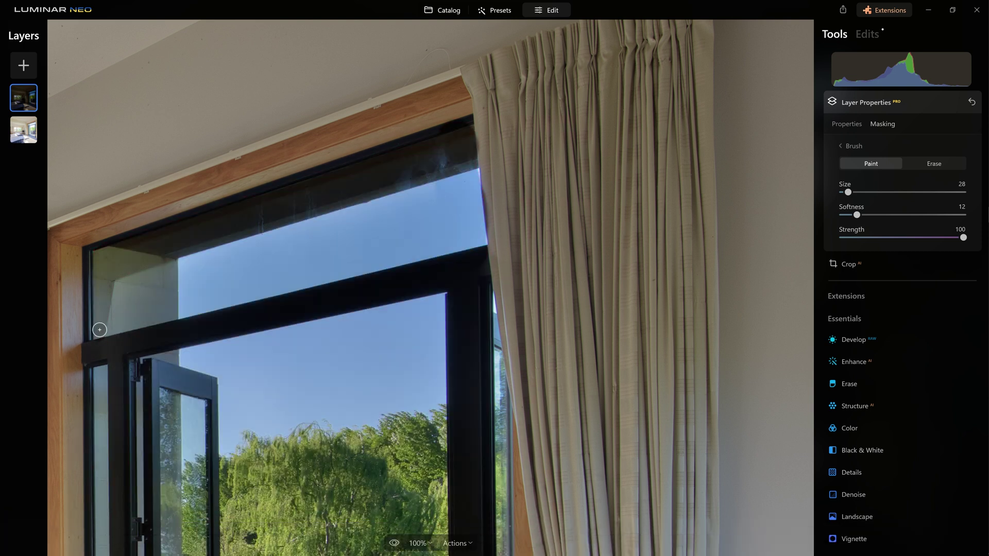
{"action": "left_click_drag", "start_coordinate": [480, 243], "coordinate": [467, 169]}
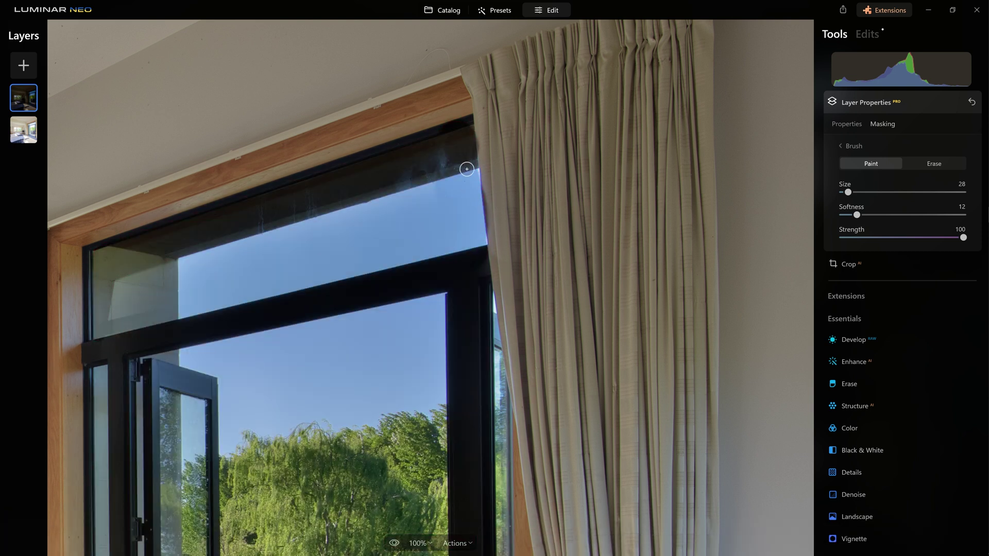
- Enlarge the brush to size 112 and paint the mask over the rug's edge and the carpet beside the bed
{"action": "key", "text": "bracketright"}
{"action": "key", "text": "bracketright"}
{"action": "key", "text": "bracketright"}
{"action": "key", "text": "bracketright"}
{"action": "mouse_move", "coordinate": [261, 400]}
{"action": "left_mouse_down"}
{"action": "mouse_move", "coordinate": [391, 230]}
{"action": "mouse_move", "coordinate": [332, 167]}
{"action": "left_mouse_up"}
{"action": "mouse_move", "coordinate": [452, 432]}
{"action": "left_mouse_down"}
{"action": "mouse_move", "coordinate": [393, 282]}
{"action": "mouse_move", "coordinate": [520, 62]}
{"action": "left_mouse_up"}
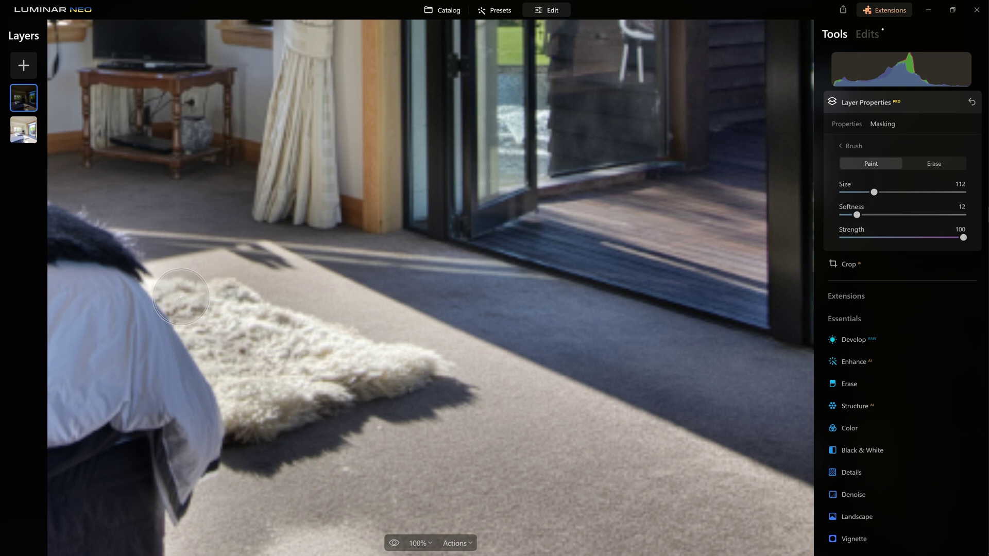
{"action": "left_click_drag", "start_coordinate": [233, 476], "coordinate": [253, 401]}
{"action": "mouse_move", "coordinate": [247, 278]}
{"action": "left_mouse_down"}
{"action": "mouse_move", "coordinate": [275, 355]}
{"action": "mouse_move", "coordinate": [263, 406]}
{"action": "mouse_move", "coordinate": [234, 436]}
{"action": "mouse_move", "coordinate": [244, 451]}
{"action": "mouse_move", "coordinate": [222, 469]}
{"action": "left_mouse_up"}
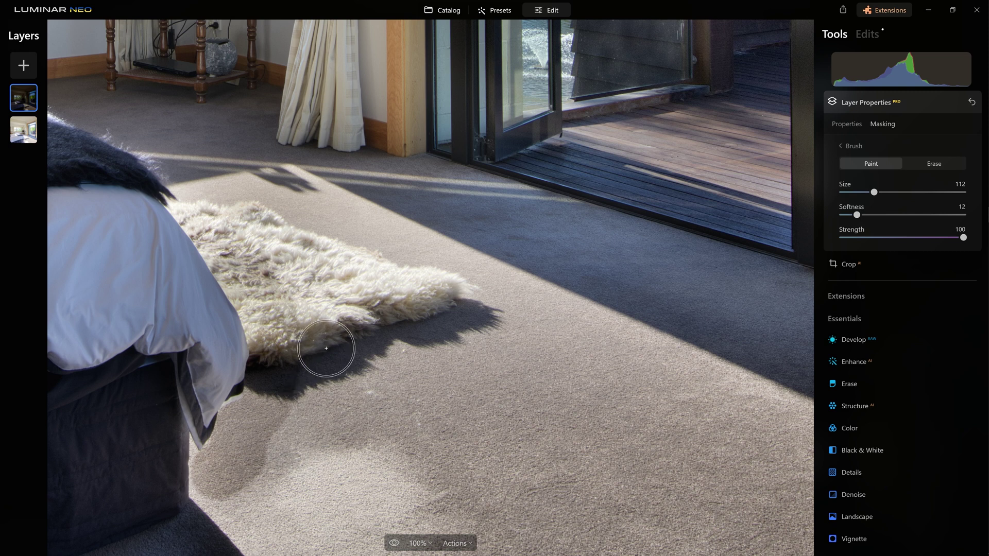
{"action": "mouse_move", "coordinate": [326, 348]}
{"action": "left_mouse_down"}
{"action": "mouse_move", "coordinate": [345, 357]}
{"action": "mouse_move", "coordinate": [350, 325]}
{"action": "left_mouse_up"}
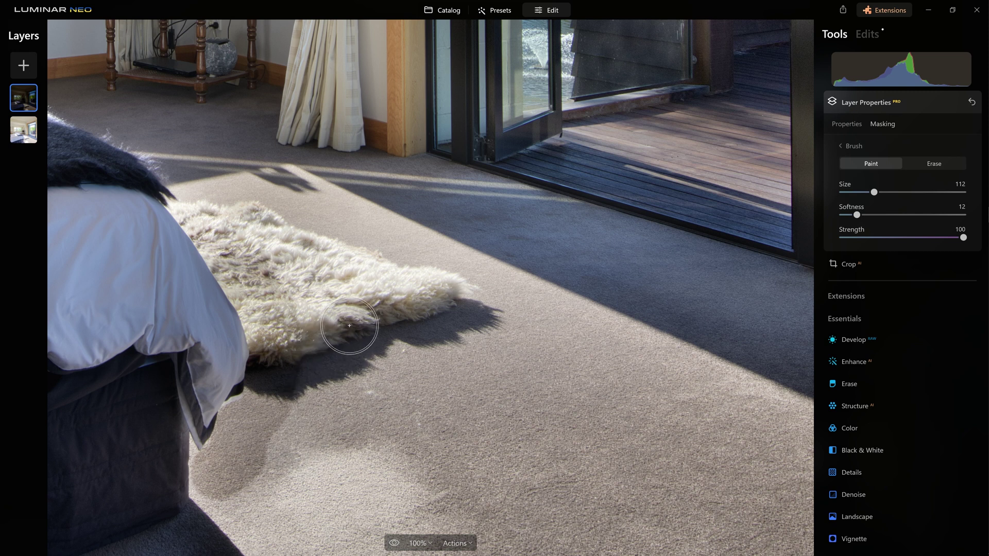
- Remove the masked dark exposure layer and return to the photo catalog
{"action": "right_click", "coordinate": [21, 99]}
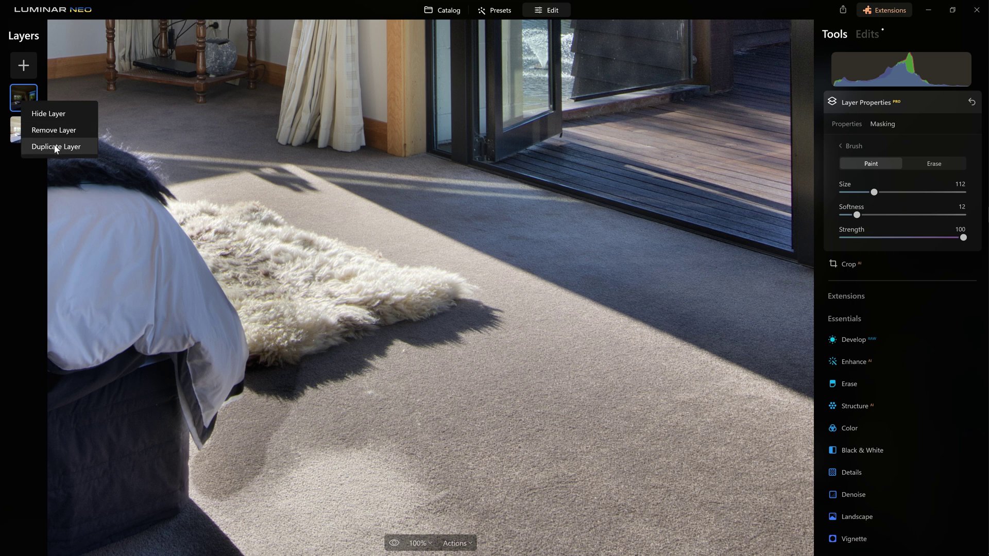
{"action": "key", "text": "Delete"}
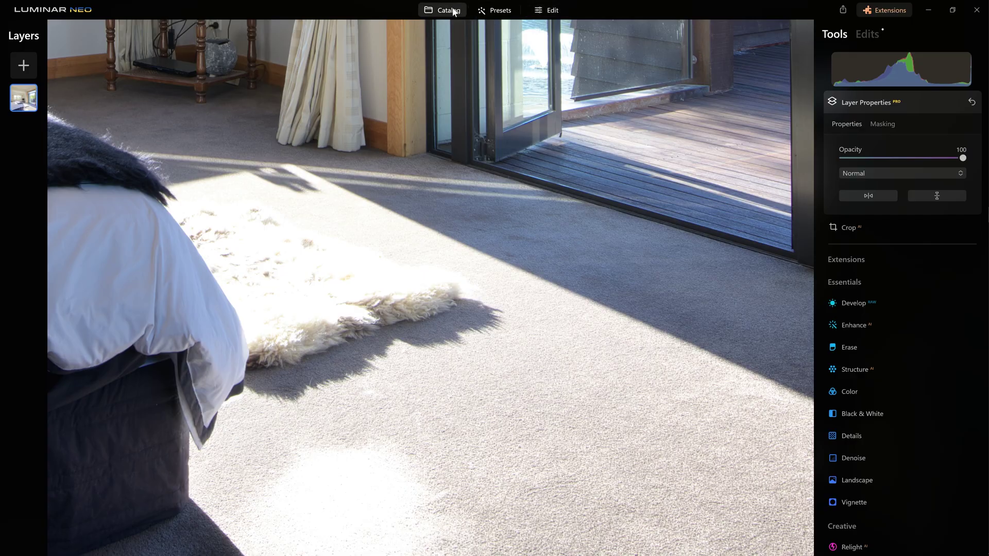
{"action": "left_click", "coordinate": [448, 11]}
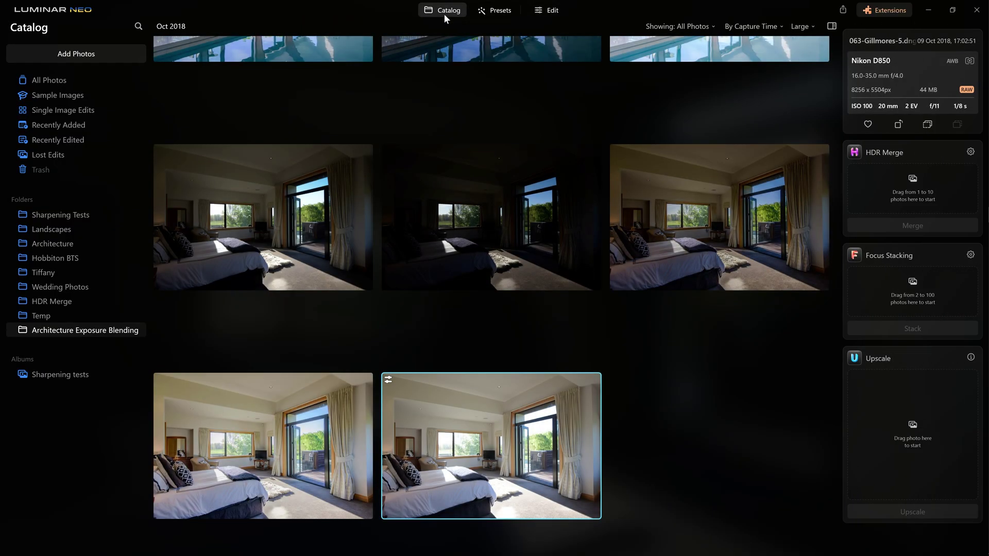
- Select the five bracketed bedroom exposures and add them to HDR Merge
{"action": "left_click", "coordinate": [258, 196]}
{"action": "left_click", "coordinate": [500, 436], "text": "shift"}
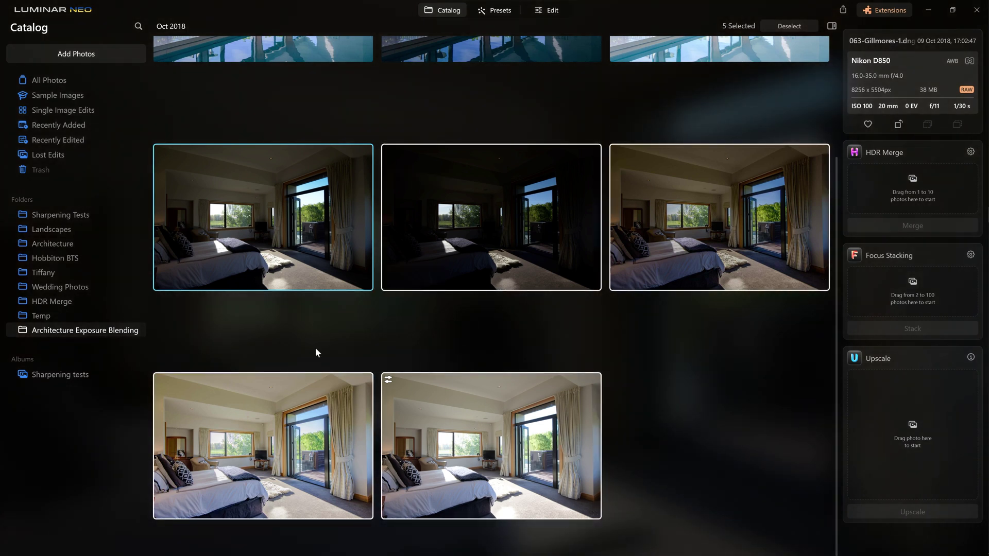
{"action": "left_click_drag", "start_coordinate": [307, 211], "coordinate": [935, 166]}
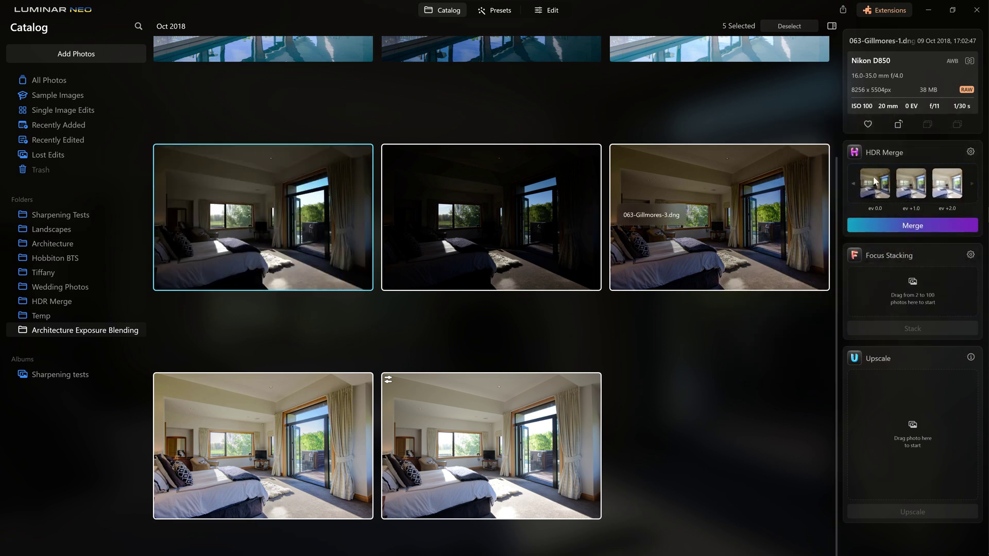
- Configure HDR Merge with only Ghost Reduction enabled, using the -2.0 exposure as its reference image
{"action": "left_click", "coordinate": [971, 153]}
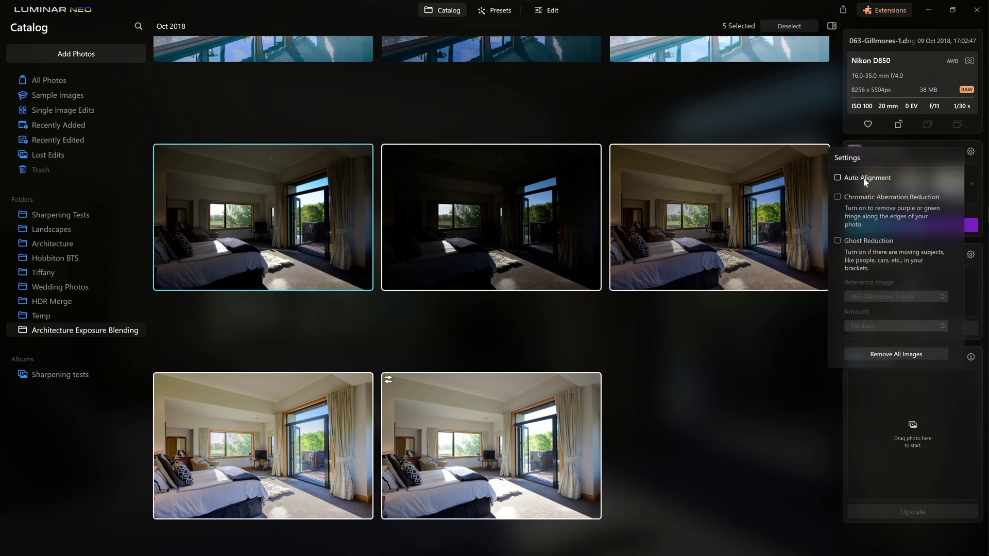
{"action": "left_click", "coordinate": [838, 178]}
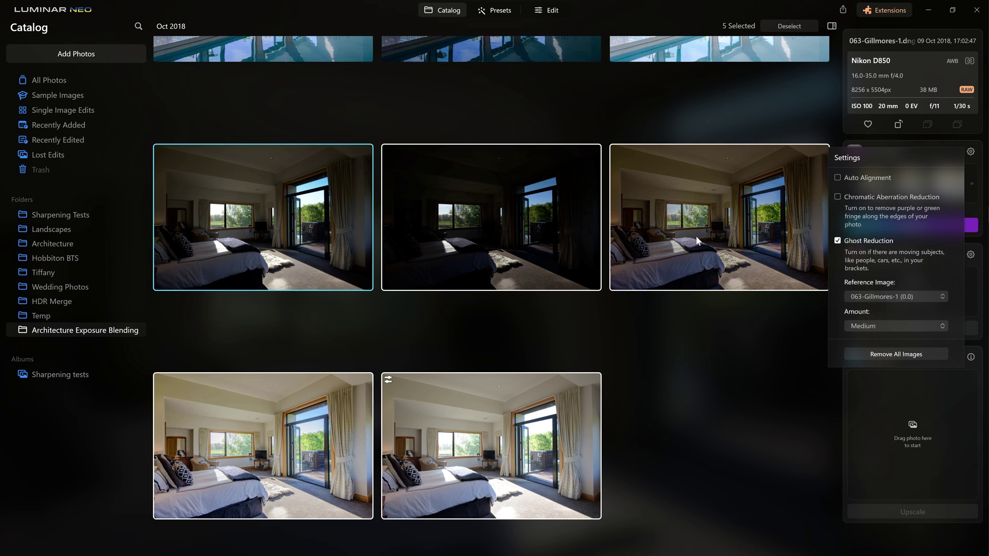
{"action": "left_click", "coordinate": [875, 301]}
{"action": "left_click", "coordinate": [891, 336]}
{"action": "left_click", "coordinate": [875, 301]}
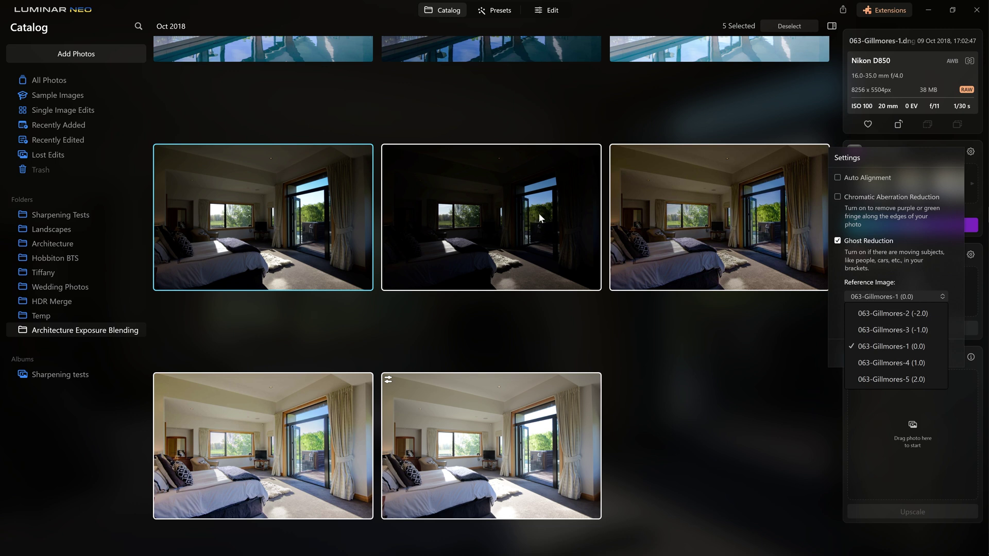
{"action": "left_click", "coordinate": [915, 311]}
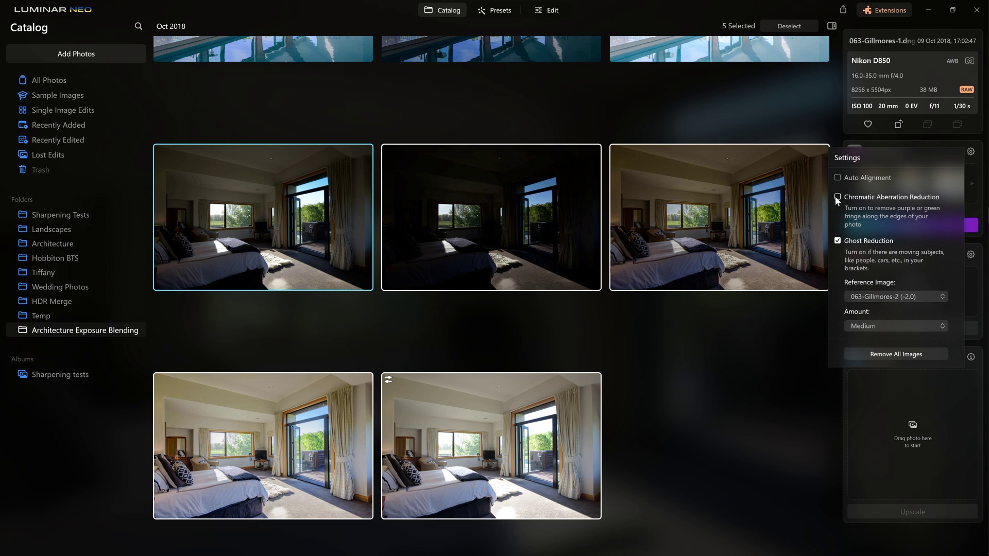
- Merge the five bedroom exposures into an HDR image and open the HDR Merge folder
{"action": "left_click", "coordinate": [817, 356]}
{"action": "left_click", "coordinate": [939, 227]}
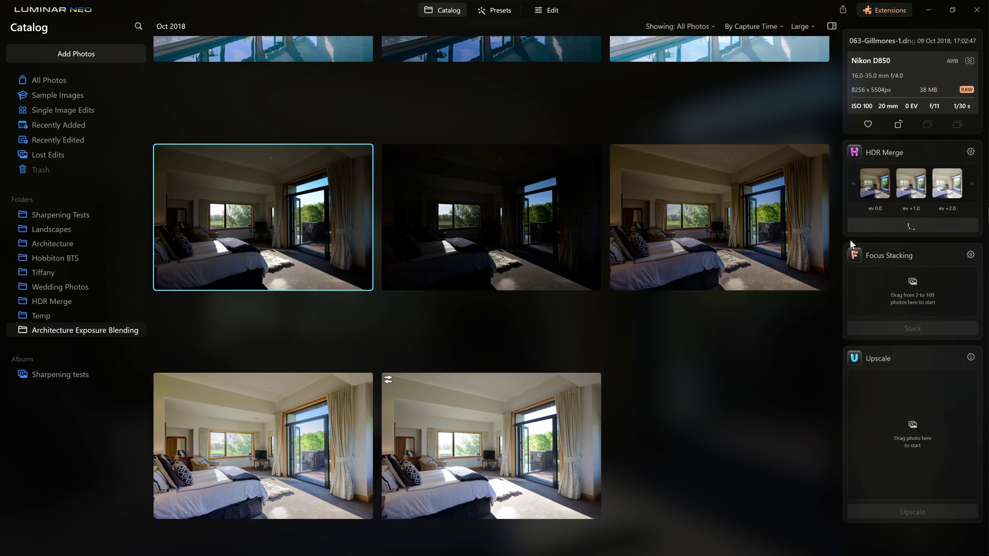
{"action": "left_click", "coordinate": [47, 301]}
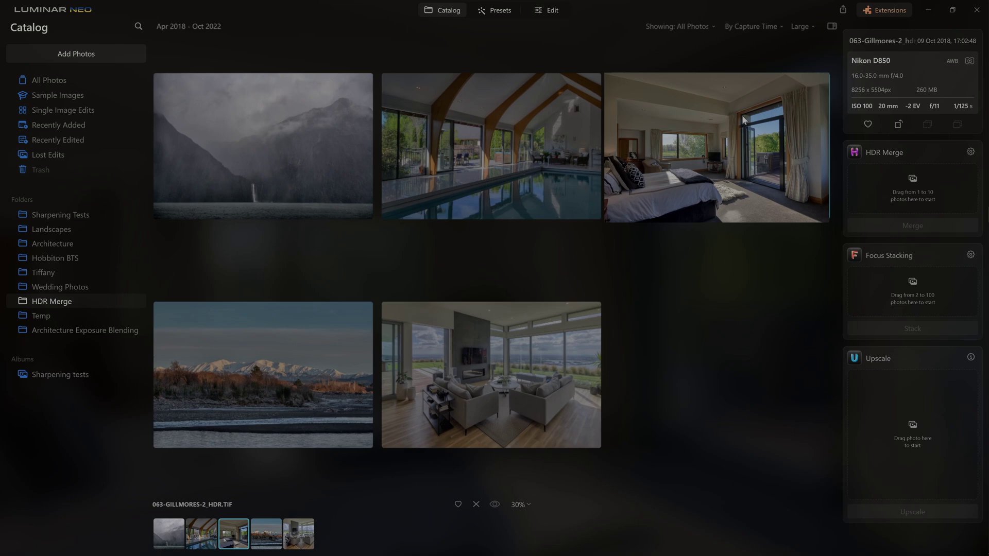
- Close the merged HDR preview and open the Architecture Exposure Blending folder
{"action": "double_click", "coordinate": [742, 115]}
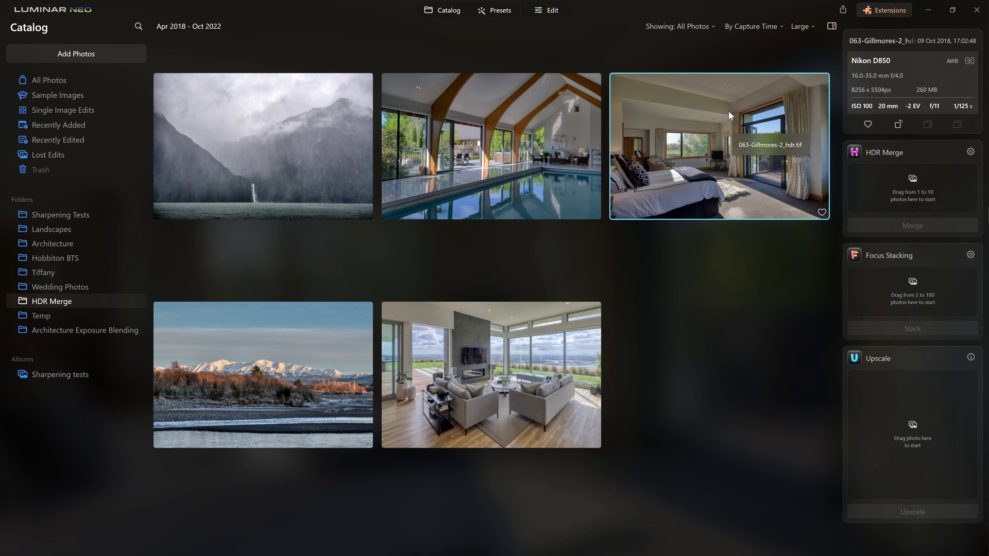
{"action": "left_click_drag", "start_coordinate": [729, 113], "coordinate": [73, 331]}
{"action": "left_click", "coordinate": [88, 331]}
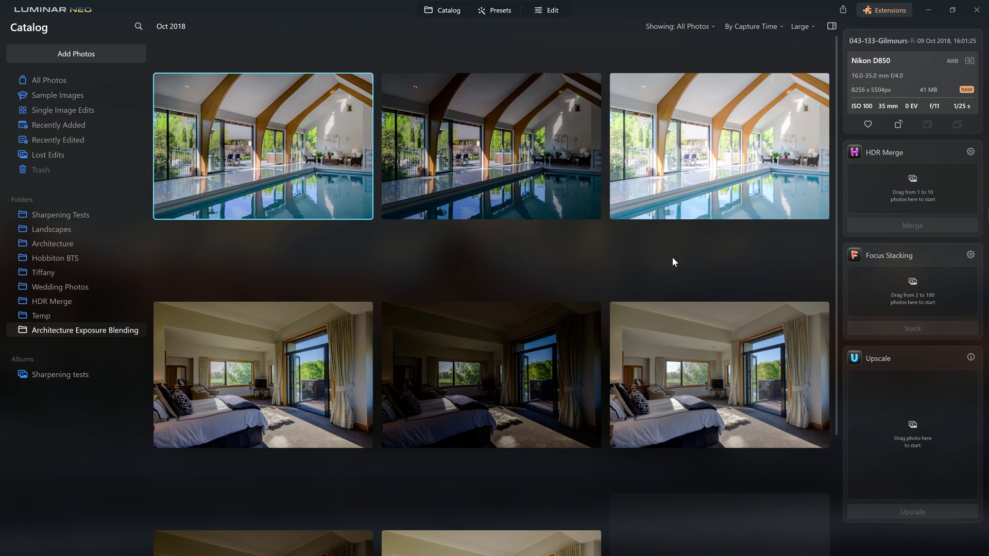
- Open the brightest bedroom exposure, 063-Gillmores-5.dng, for editing
{"action": "scroll", "coordinate": [672, 261], "scroll_direction": "down", "scroll_amount": 3}
{"action": "left_click", "coordinate": [746, 162]}
{"action": "left_click", "coordinate": [728, 404]}
{"action": "double_click", "coordinate": [694, 412]}
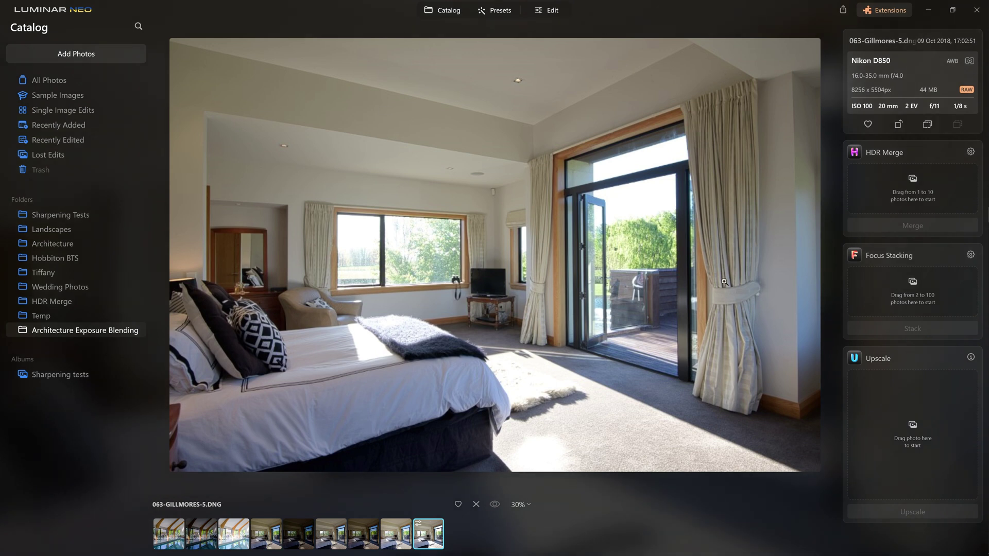
{"action": "left_click", "coordinate": [559, 11]}
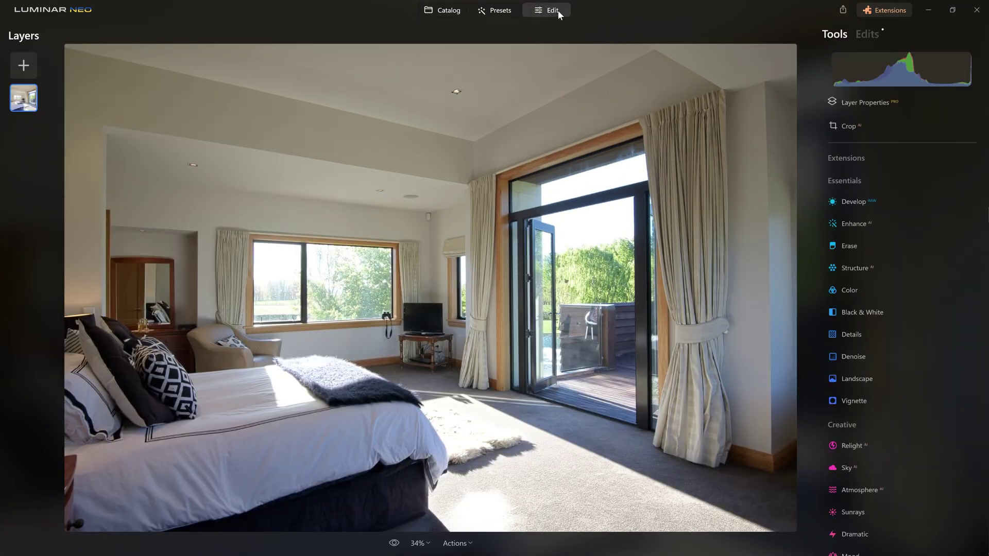
- Add 063-Gillmores-2_hdr.tif as a layer above the bright exposure and set its opacity to 100
{"action": "left_click", "coordinate": [31, 67]}
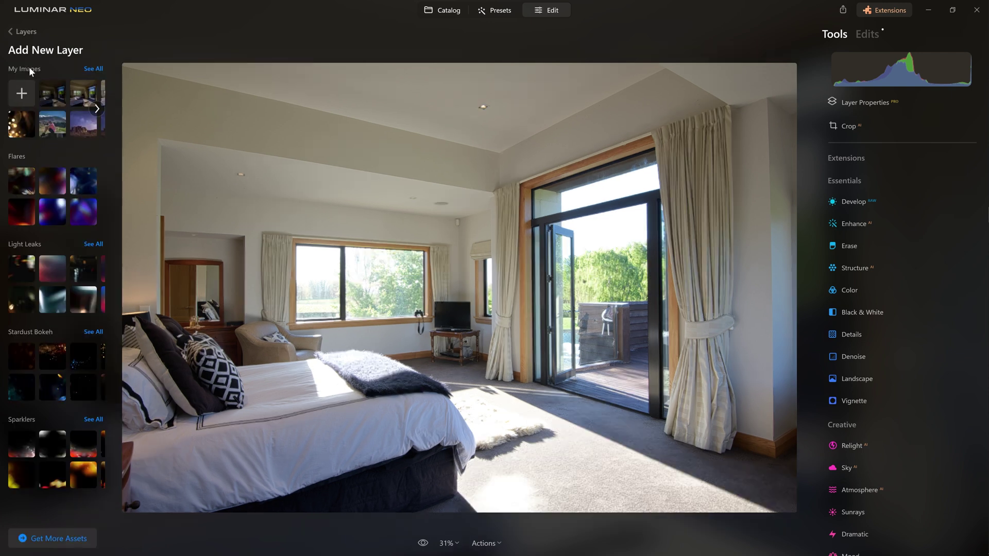
{"action": "left_click", "coordinate": [32, 87]}
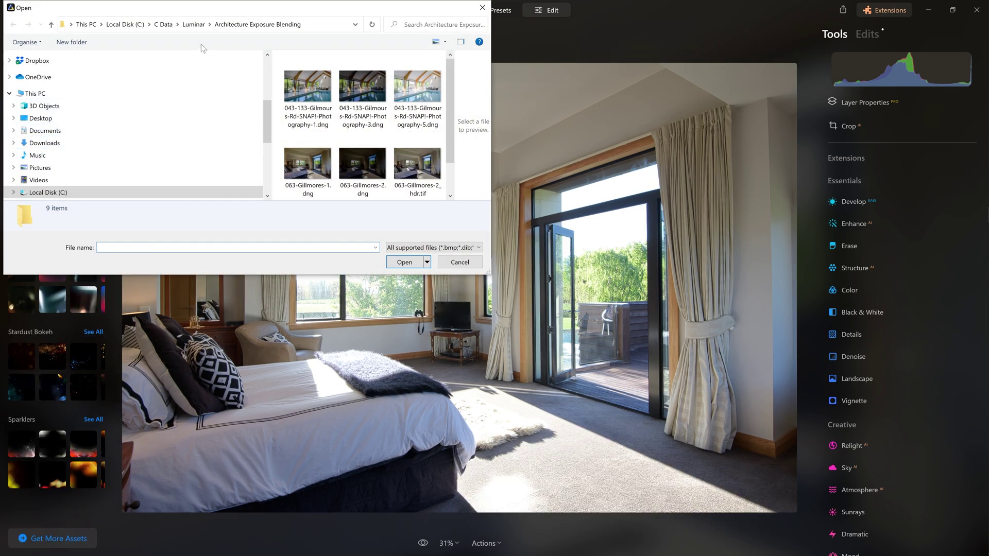
{"action": "scroll", "coordinate": [413, 115], "scroll_direction": "down", "scroll_amount": 2}
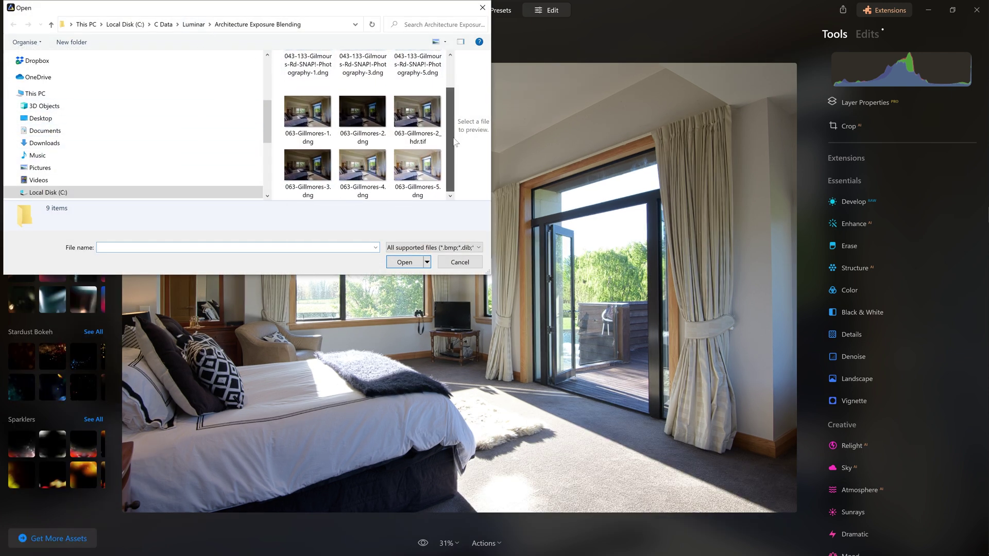
{"action": "left_click", "coordinate": [411, 114]}
{"action": "double_click", "coordinate": [415, 117]}
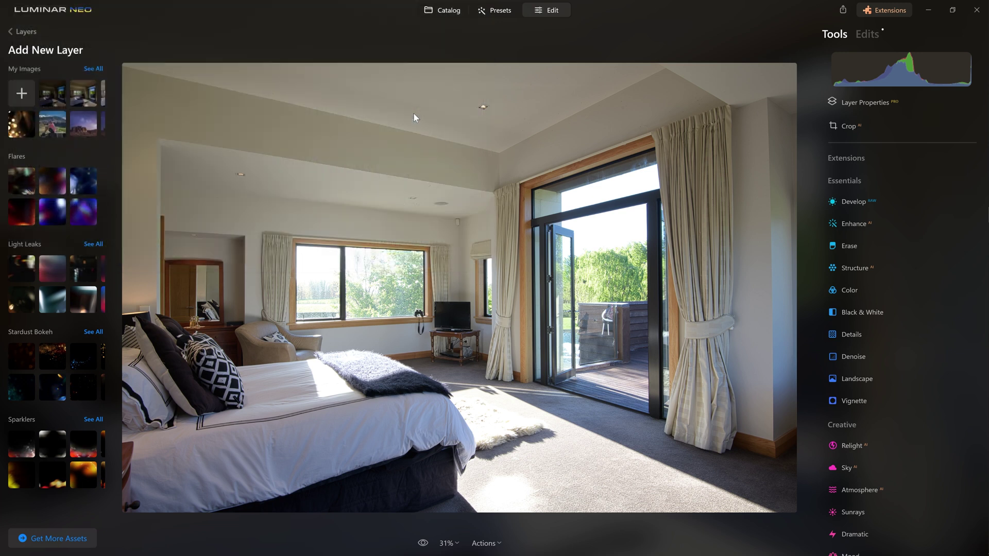
{"action": "left_click", "coordinate": [52, 92]}
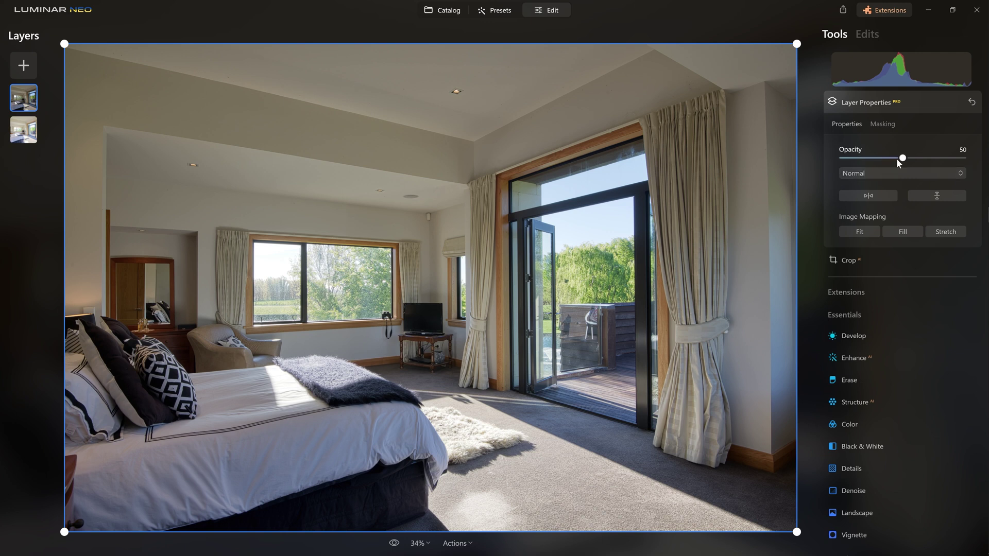
{"action": "left_click_drag", "start_coordinate": [921, 158], "coordinate": [983, 183]}
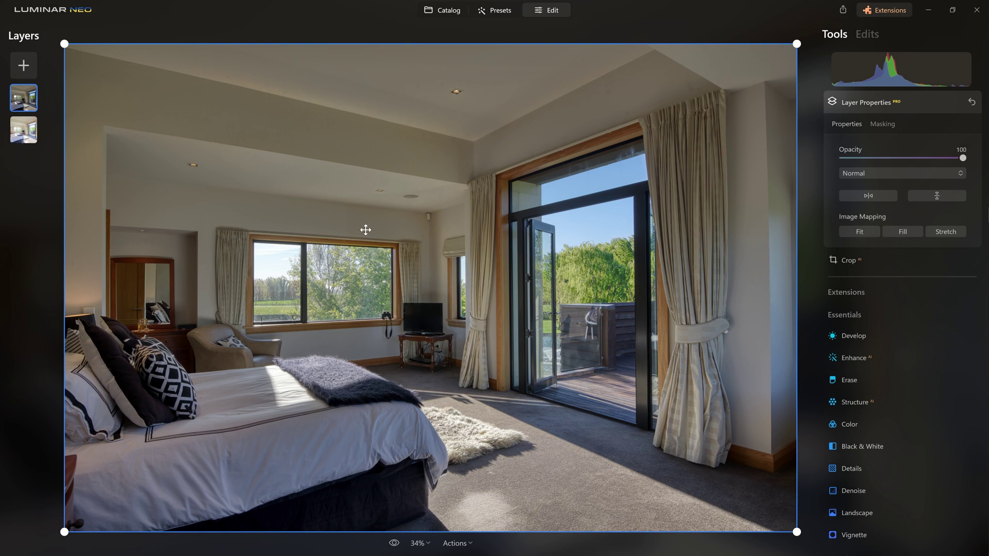
{"action": "mouse_move", "coordinate": [948, 160]}
{"action": "left_mouse_down"}
{"action": "mouse_move", "coordinate": [847, 158]}
{"action": "mouse_move", "coordinate": [964, 159]}
{"action": "left_mouse_up"}
- Mask the HDR layer over the glass door and windows with a size 112 brush at softness 98 and strength 100
{"action": "left_click", "coordinate": [883, 124]}
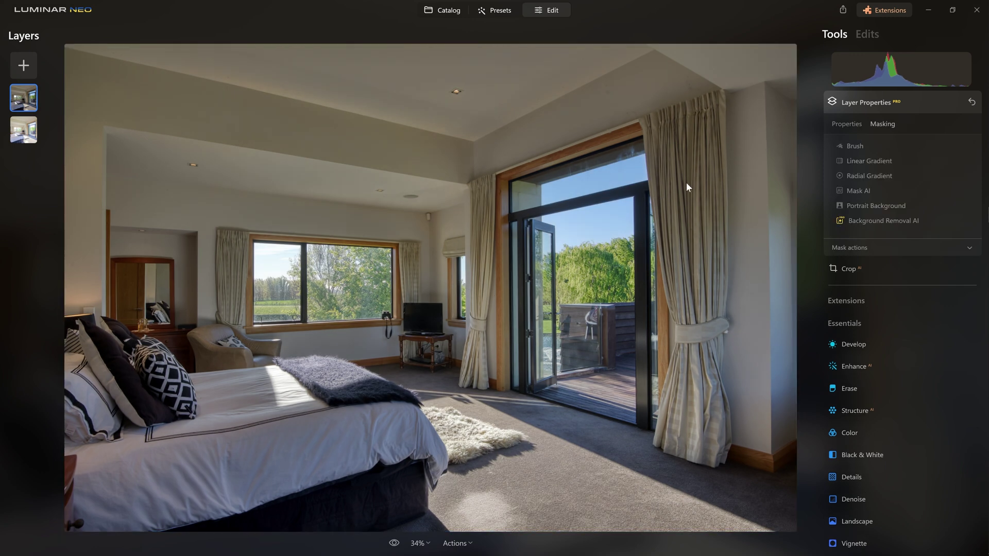
{"action": "left_click", "coordinate": [860, 147]}
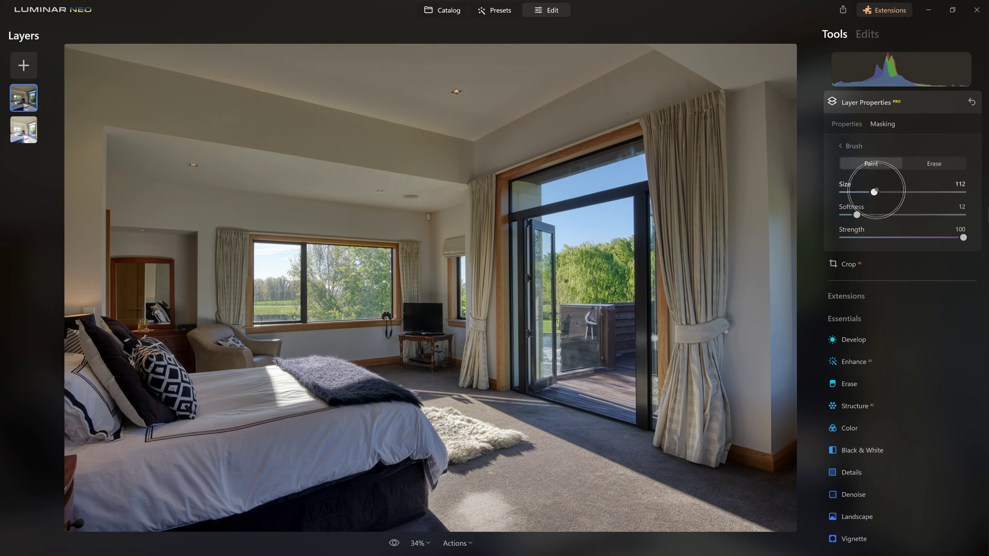
{"action": "left_click_drag", "start_coordinate": [856, 215], "coordinate": [961, 215]}
{"action": "mouse_move", "coordinate": [643, 143]}
{"action": "left_mouse_down"}
{"action": "mouse_move", "coordinate": [523, 196]}
{"action": "mouse_move", "coordinate": [511, 376]}
{"action": "mouse_move", "coordinate": [641, 415]}
{"action": "mouse_move", "coordinate": [657, 241]}
{"action": "mouse_move", "coordinate": [634, 160]}
{"action": "mouse_move", "coordinate": [612, 289]}
{"action": "mouse_move", "coordinate": [617, 323]}
{"action": "mouse_move", "coordinate": [624, 217]}
{"action": "mouse_move", "coordinate": [607, 192]}
{"action": "mouse_move", "coordinate": [563, 270]}
{"action": "mouse_move", "coordinate": [567, 360]}
{"action": "mouse_move", "coordinate": [549, 391]}
{"action": "mouse_move", "coordinate": [615, 438]}
{"action": "left_mouse_up"}
{"action": "mouse_move", "coordinate": [427, 275]}
{"action": "left_mouse_down"}
{"action": "mouse_move", "coordinate": [387, 257]}
{"action": "mouse_move", "coordinate": [361, 265]}
{"action": "mouse_move", "coordinate": [270, 254]}
{"action": "mouse_move", "coordinate": [264, 298]}
{"action": "mouse_move", "coordinate": [363, 295]}
{"action": "mouse_move", "coordinate": [269, 296]}
{"action": "mouse_move", "coordinate": [329, 294]}
{"action": "left_mouse_up"}
{"action": "left_click_drag", "start_coordinate": [457, 260], "coordinate": [464, 306]}
- Lower the mask brush strength to 74 and paint the HDR layer over the sunlit carpet and the bed
{"action": "left_click_drag", "start_coordinate": [964, 237], "coordinate": [932, 237]}
{"action": "mouse_move", "coordinate": [459, 407]}
{"action": "left_mouse_down"}
{"action": "mouse_move", "coordinate": [443, 423]}
{"action": "mouse_move", "coordinate": [450, 508]}
{"action": "mouse_move", "coordinate": [647, 546]}
{"action": "mouse_move", "coordinate": [490, 443]}
{"action": "mouse_move", "coordinate": [689, 537]}
{"action": "mouse_move", "coordinate": [732, 538]}
{"action": "left_mouse_up"}
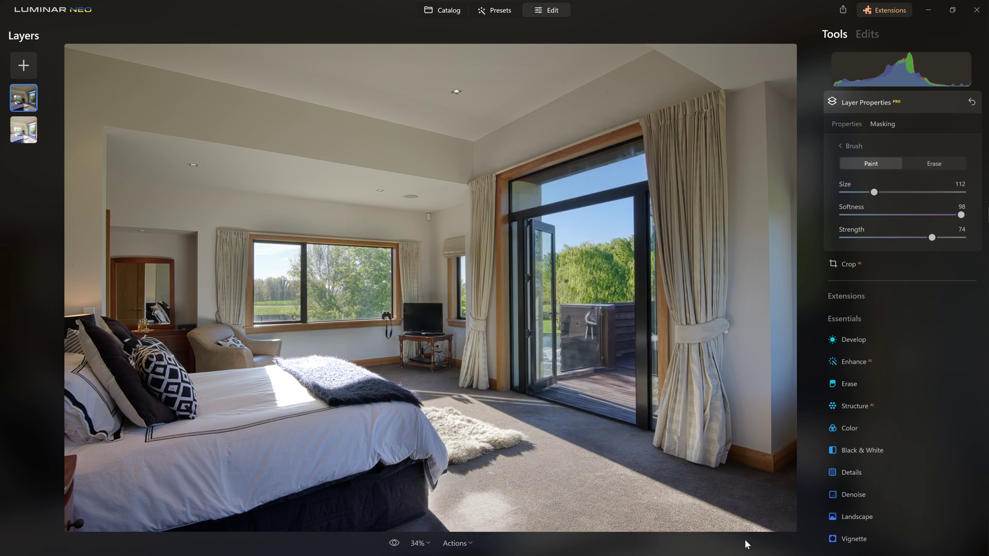
{"action": "left_click_drag", "start_coordinate": [278, 380], "coordinate": [309, 396]}
- Erase the HDR layer mask over the armchair, the bedcover and the top of the curtain beside the door
{"action": "left_click", "coordinate": [957, 164]}
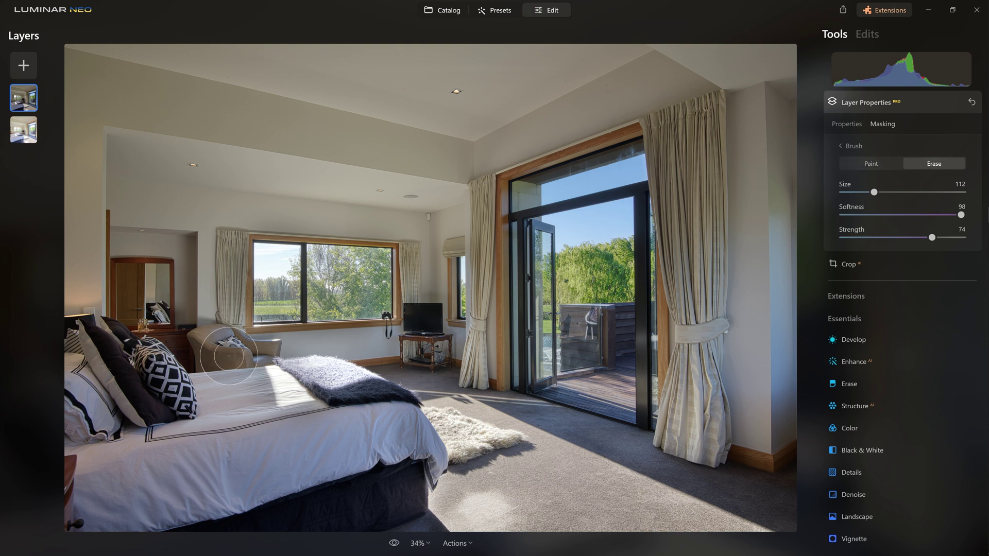
{"action": "mouse_move", "coordinate": [233, 363]}
{"action": "left_mouse_down"}
{"action": "mouse_move", "coordinate": [247, 417]}
{"action": "mouse_move", "coordinate": [228, 377]}
{"action": "mouse_move", "coordinate": [256, 430]}
{"action": "mouse_move", "coordinate": [340, 428]}
{"action": "left_mouse_up"}
{"action": "mouse_move", "coordinate": [678, 125]}
{"action": "left_mouse_down"}
{"action": "mouse_move", "coordinate": [705, 213]}
{"action": "mouse_move", "coordinate": [676, 176]}
{"action": "mouse_move", "coordinate": [672, 139]}
{"action": "left_mouse_up"}
- Paint the HDR layer mask back in around the upper and lower corners of the glass door beside the curtain
{"action": "left_click", "coordinate": [898, 163]}
{"action": "left_click", "coordinate": [623, 166]}
{"action": "left_click", "coordinate": [625, 154]}
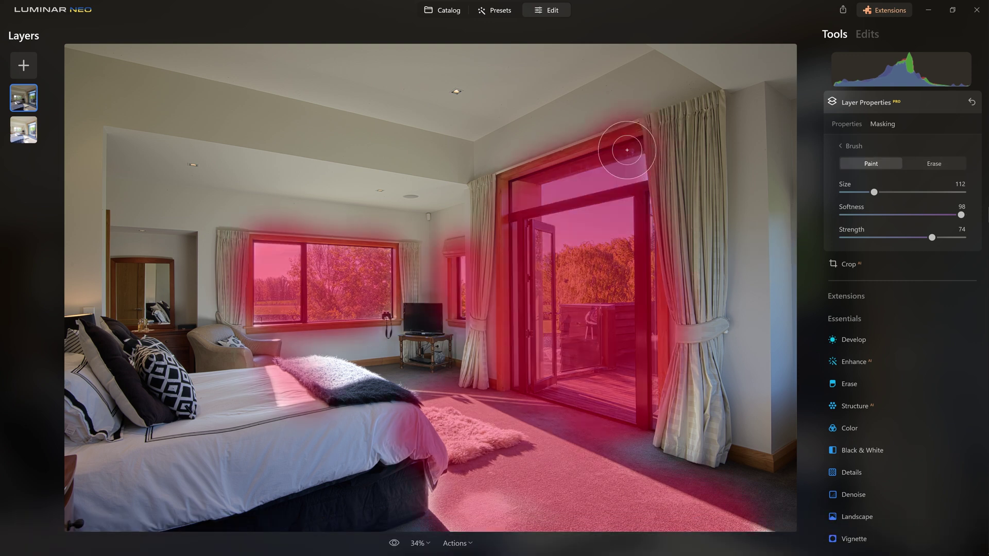
{"action": "left_click", "coordinate": [640, 431]}
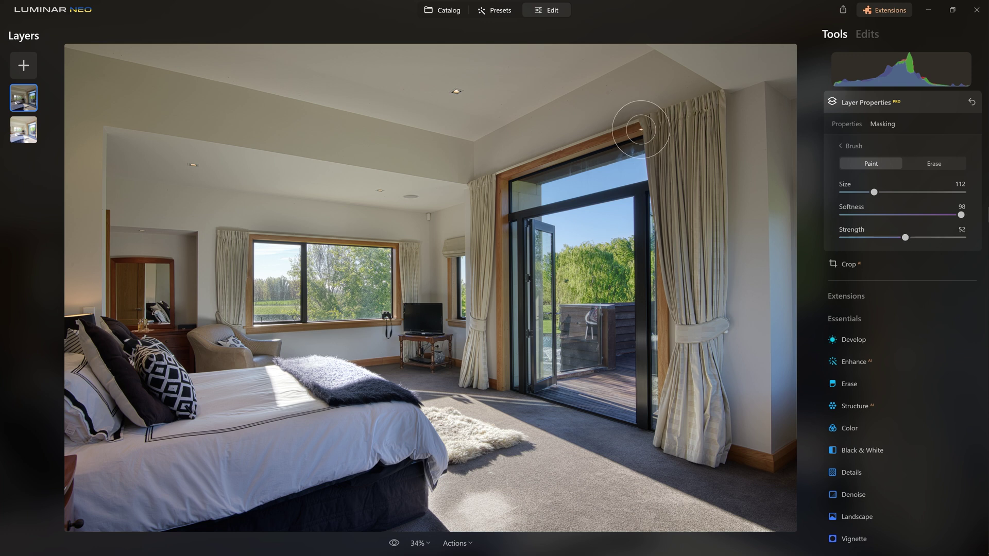
- Soften the mask edges around the door, curtain and rear window with a size 196 brush at strength 52
{"action": "key", "text": "bracketright"}
{"action": "key", "text": "bracketright"}
{"action": "key", "text": "bracketright"}
{"action": "key", "text": "bracketright"}
{"action": "left_click", "coordinate": [648, 151]}
{"action": "mouse_move", "coordinate": [648, 152]}
{"action": "left_mouse_down"}
{"action": "mouse_move", "coordinate": [665, 209]}
{"action": "mouse_move", "coordinate": [658, 421]}
{"action": "mouse_move", "coordinate": [532, 386]}
{"action": "mouse_move", "coordinate": [507, 207]}
{"action": "mouse_move", "coordinate": [682, 124]}
{"action": "left_mouse_up"}
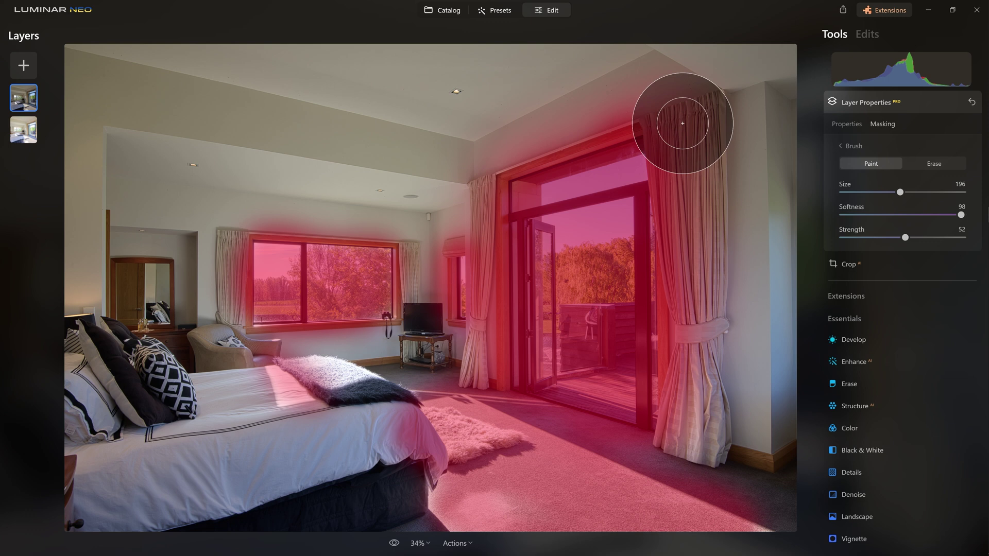
{"action": "mouse_move", "coordinate": [393, 264]}
{"action": "left_mouse_down"}
{"action": "mouse_move", "coordinate": [271, 257]}
{"action": "mouse_move", "coordinate": [263, 296]}
{"action": "mouse_move", "coordinate": [392, 301]}
{"action": "mouse_move", "coordinate": [313, 259]}
{"action": "mouse_move", "coordinate": [268, 253]}
{"action": "left_mouse_up"}
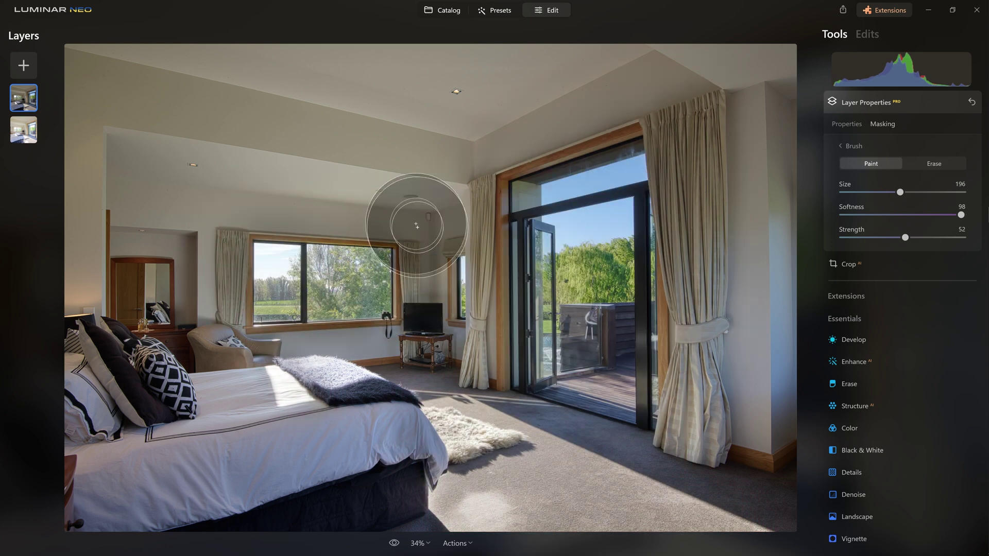
- Hide and reshow the masked HDR layer to compare the blend with the bright exposure
{"action": "right_click", "coordinate": [27, 100]}
{"action": "left_click", "coordinate": [48, 110]}
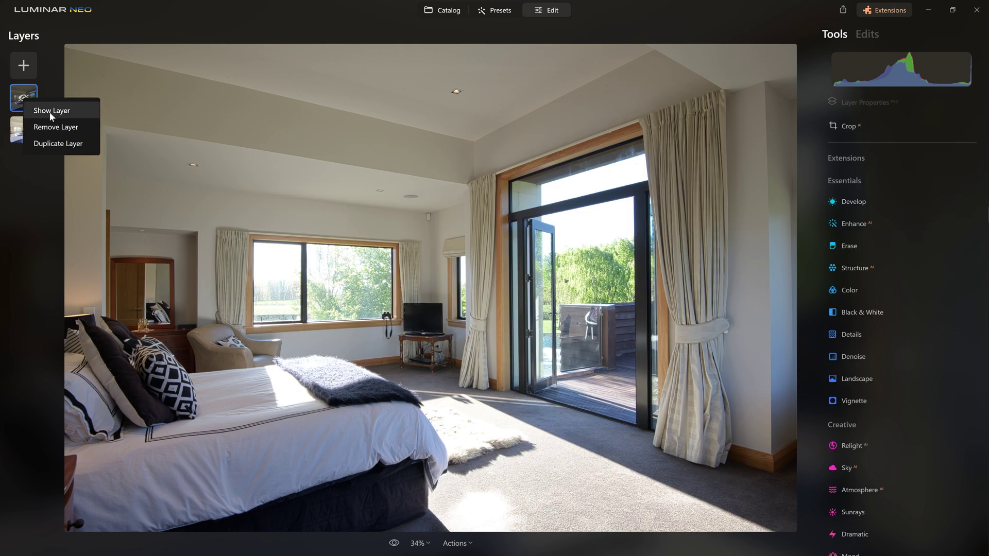
{"action": "left_click", "coordinate": [51, 115]}
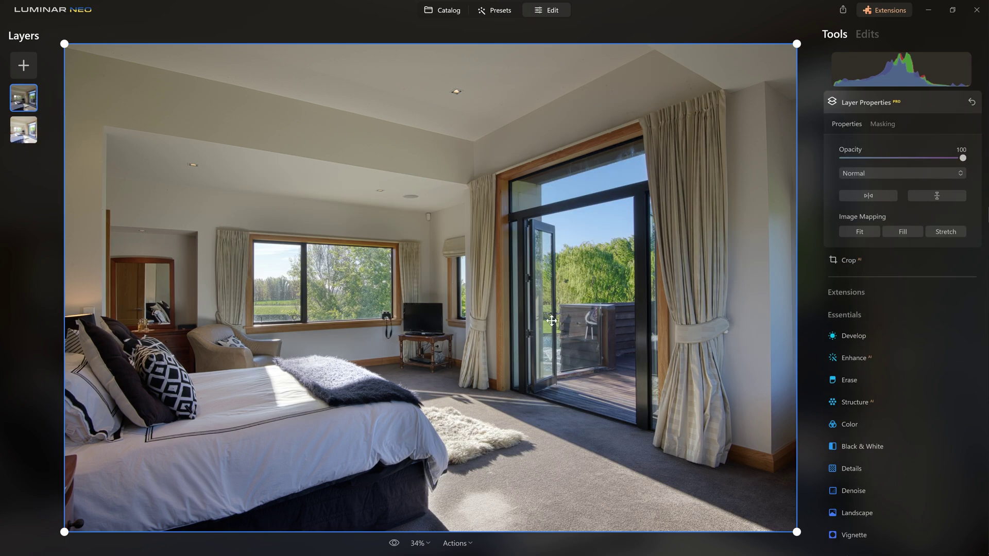
- Brighten the HDR layer by slightly raising the midtones of its Develop curve
{"action": "left_click", "coordinate": [883, 336]}
{"action": "scroll", "coordinate": [879, 255], "scroll_direction": "down", "scroll_amount": 2}
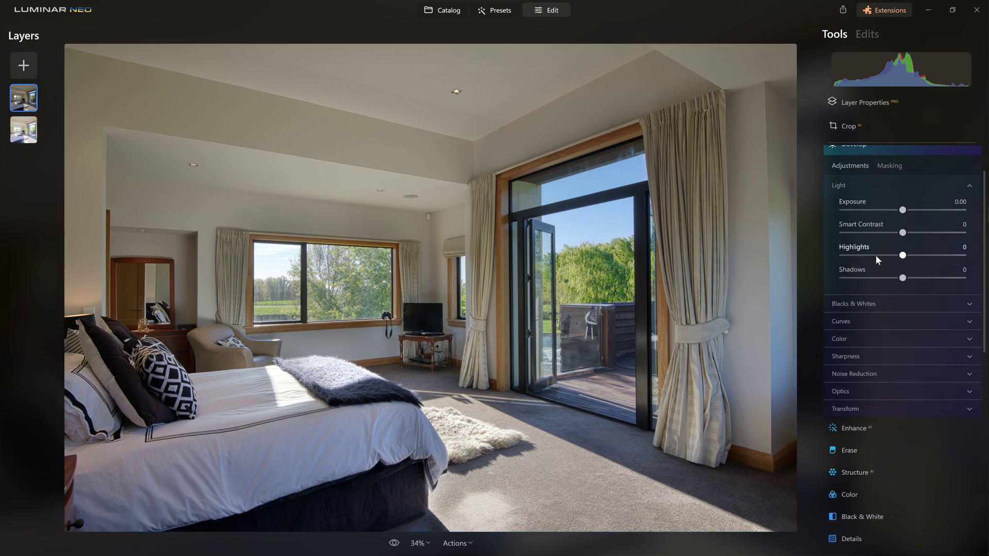
{"action": "left_click", "coordinate": [875, 320]}
{"action": "scroll", "coordinate": [899, 371], "scroll_direction": "down", "scroll_amount": 2}
{"action": "left_click_drag", "start_coordinate": [896, 331], "coordinate": [893, 329]}
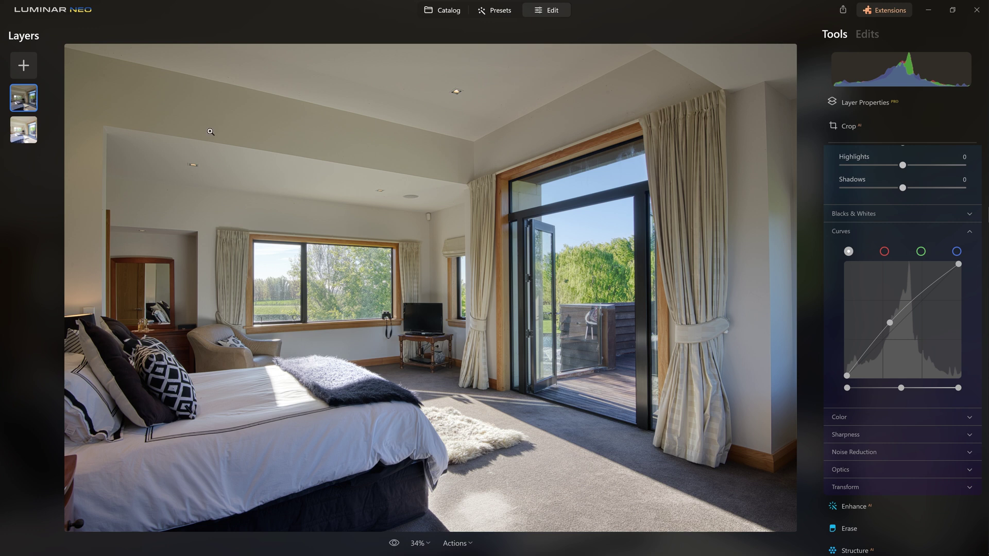
- Toggle the curve-adjusted HDR layer off and on to check the brightened blend against the base exposure
{"action": "right_click", "coordinate": [28, 111]}
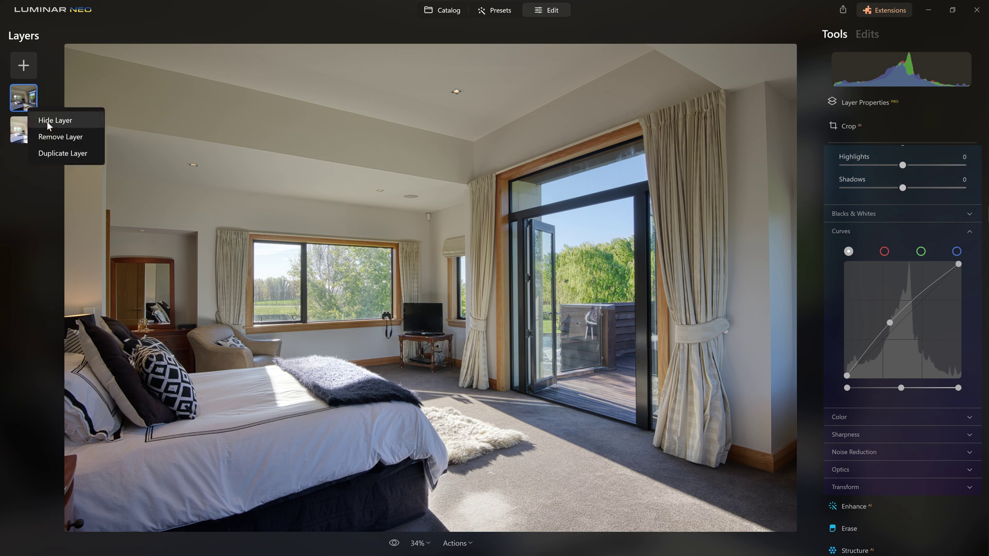
{"action": "left_click", "coordinate": [48, 122]}
{"action": "right_click", "coordinate": [19, 100]}
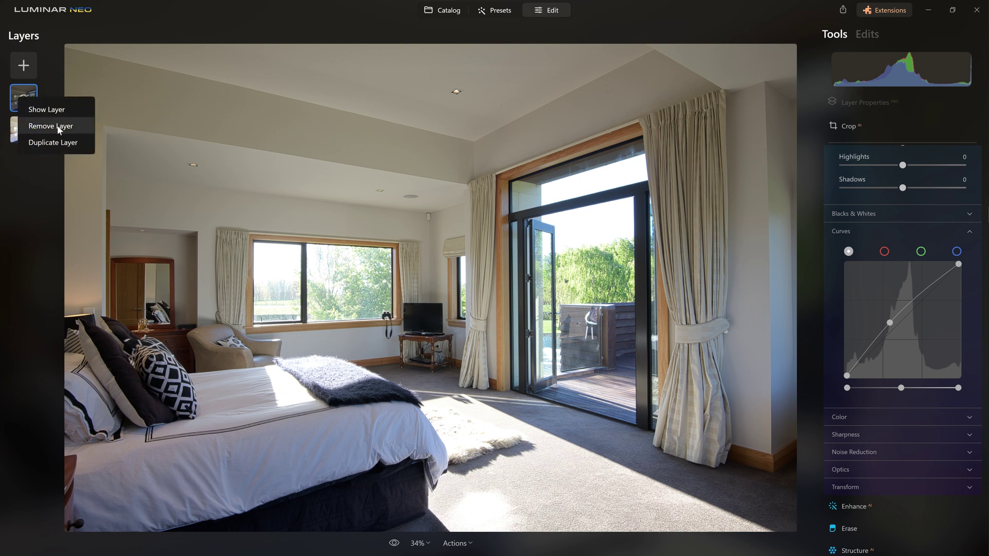
{"action": "left_click", "coordinate": [46, 109]}
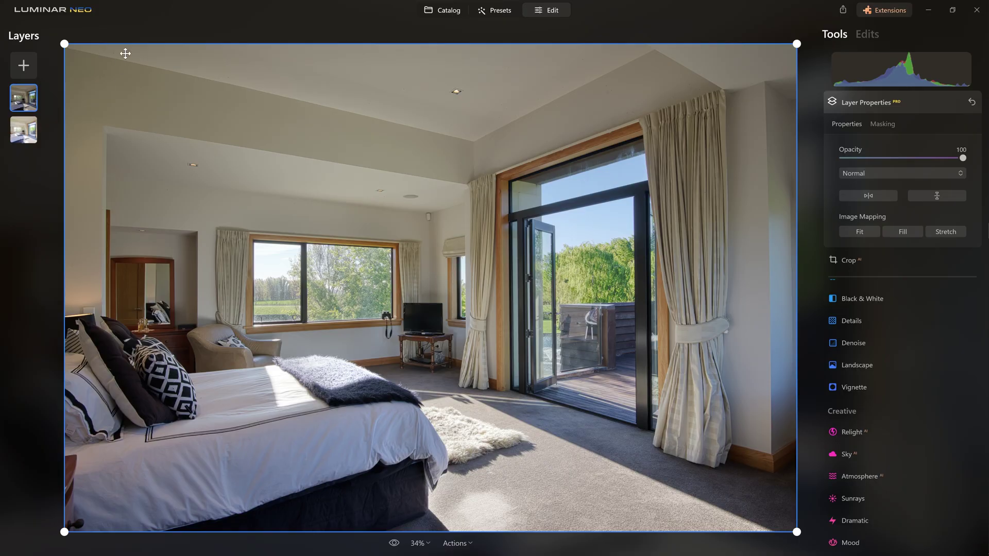
- Add the darkest bedroom exposure, 063-Gillmores-2.dng, as a new layer on top
{"action": "left_click", "coordinate": [33, 63]}
{"action": "left_click", "coordinate": [22, 93]}
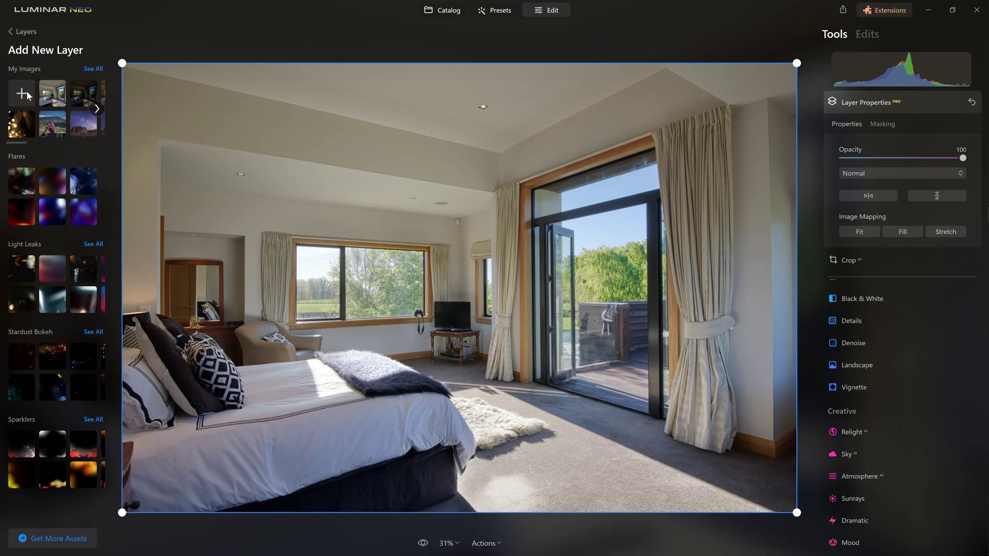
{"action": "scroll", "coordinate": [360, 128], "scroll_direction": "down", "scroll_amount": 1}
{"action": "double_click", "coordinate": [353, 100]}
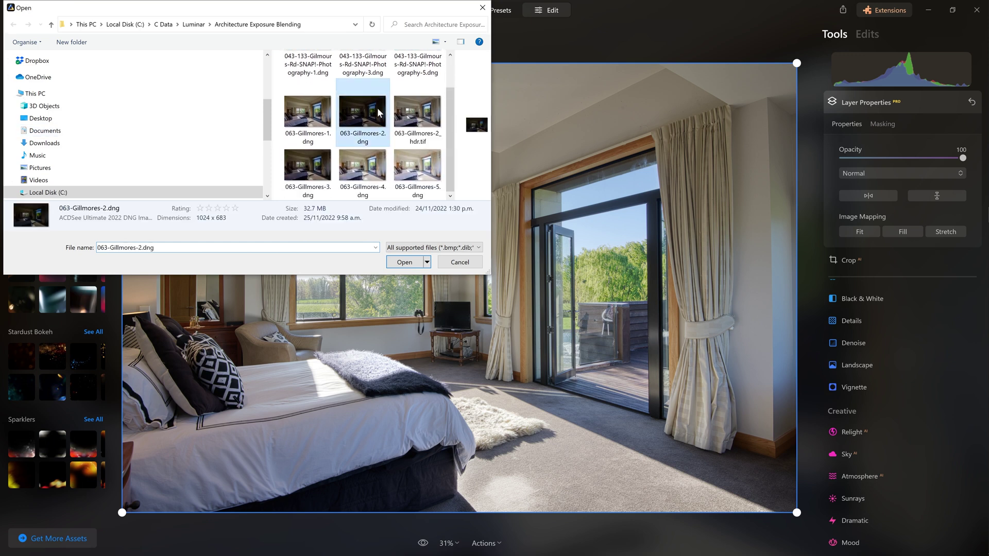
{"action": "left_click", "coordinate": [457, 300]}
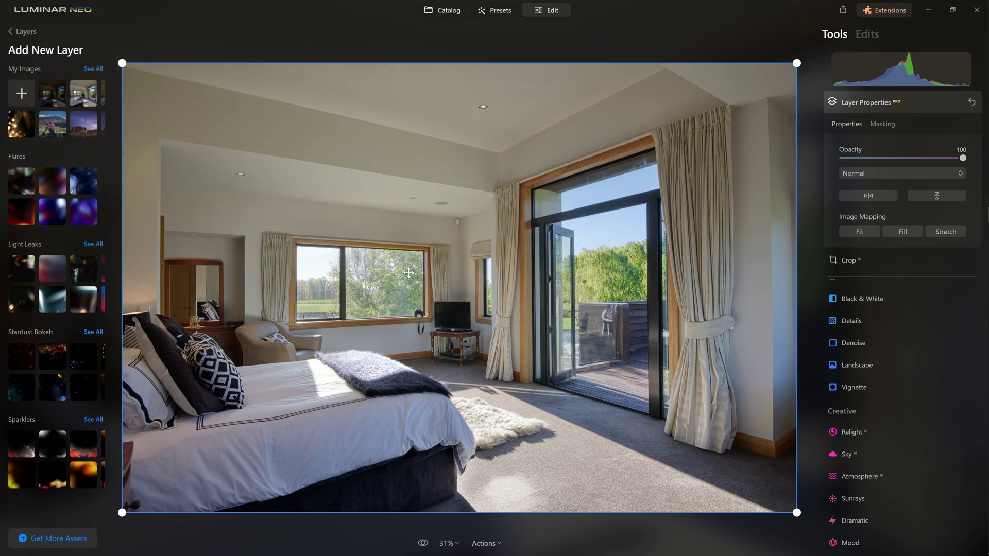
{"action": "left_click", "coordinate": [56, 96]}
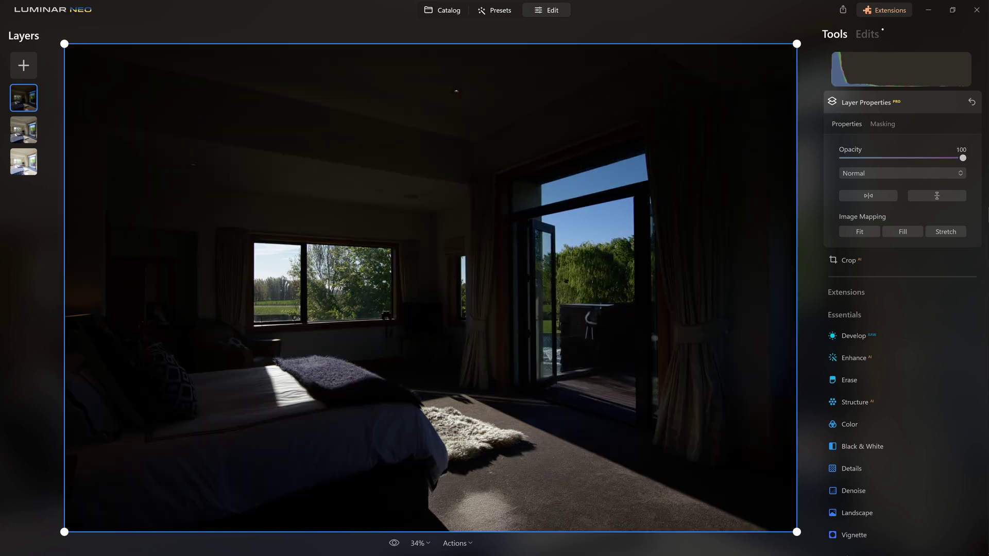
- Hide and reshow the dark exposure layer to compare its window views with the blend below
{"action": "right_click", "coordinate": [23, 94]}
{"action": "left_click", "coordinate": [23, 107]}
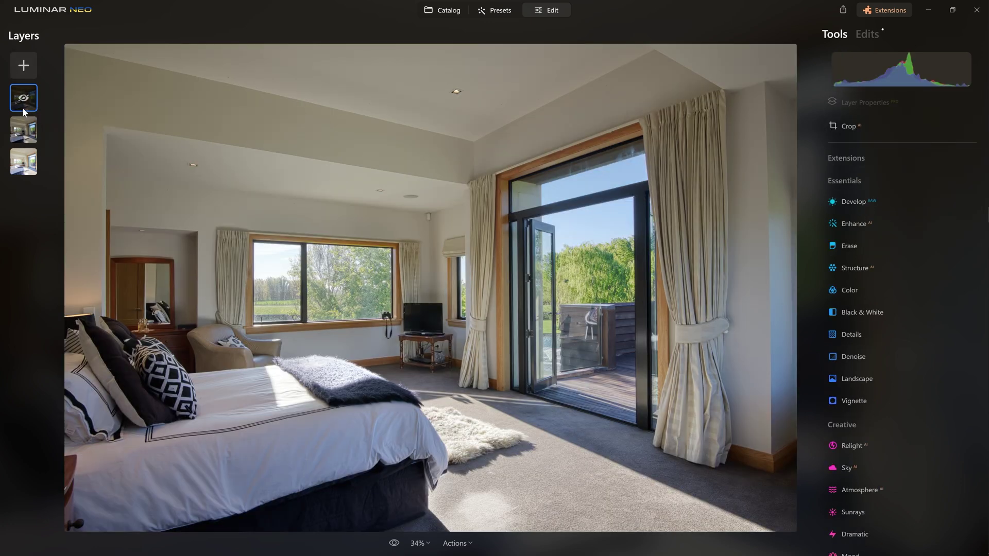
{"action": "right_click", "coordinate": [21, 101]}
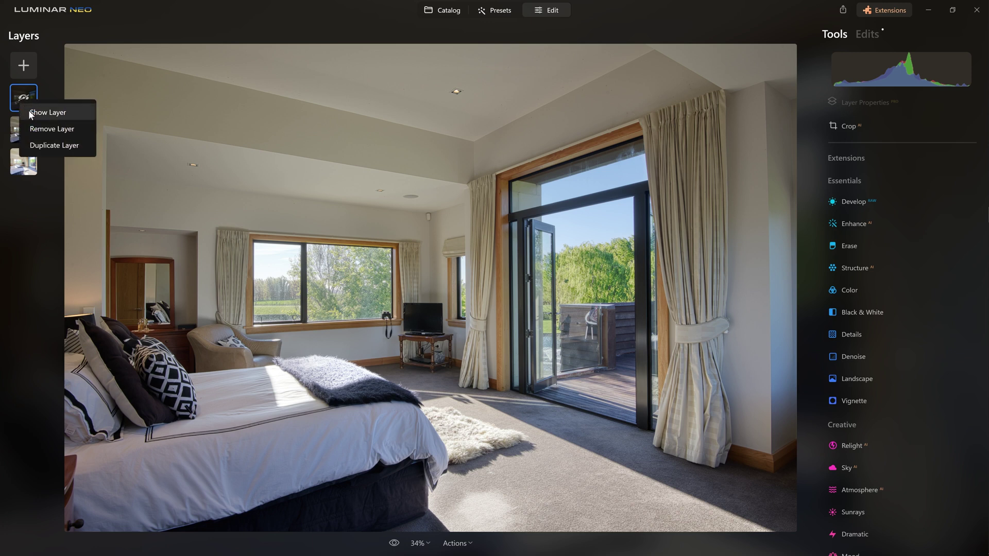
{"action": "left_click", "coordinate": [29, 113]}
{"action": "right_click", "coordinate": [23, 99]}
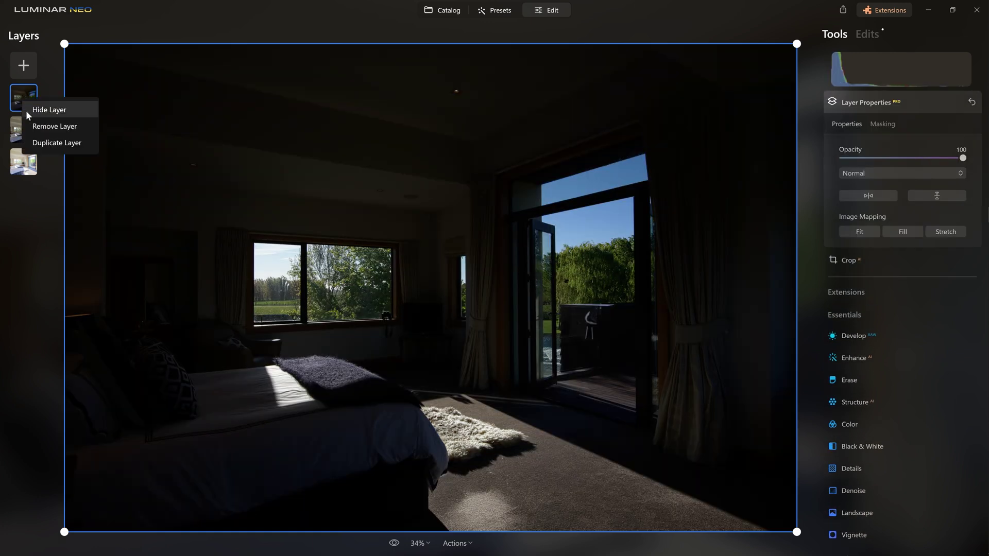
- Set the dark exposure layer's Develop exposure to 1.58
{"action": "left_click", "coordinate": [937, 102]}
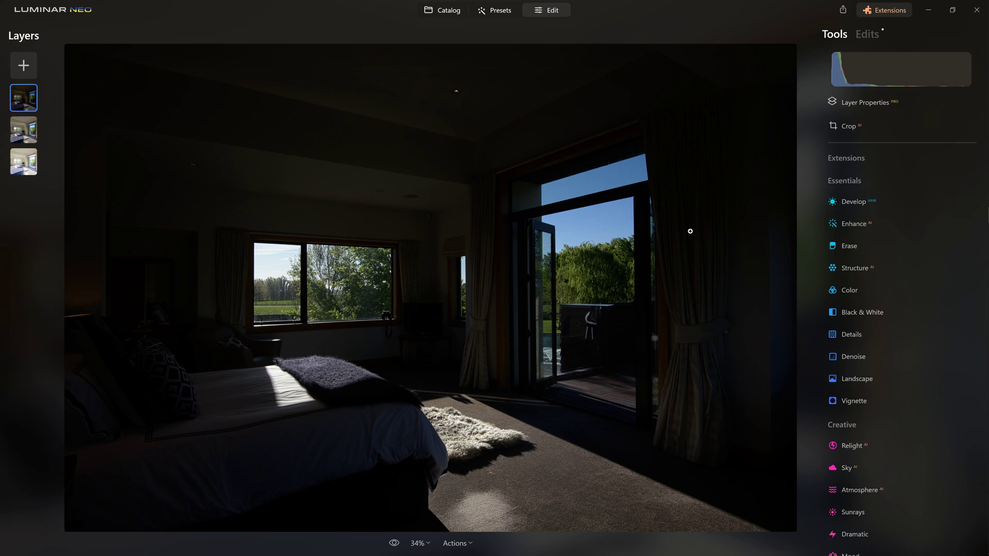
{"action": "left_click", "coordinate": [874, 205]}
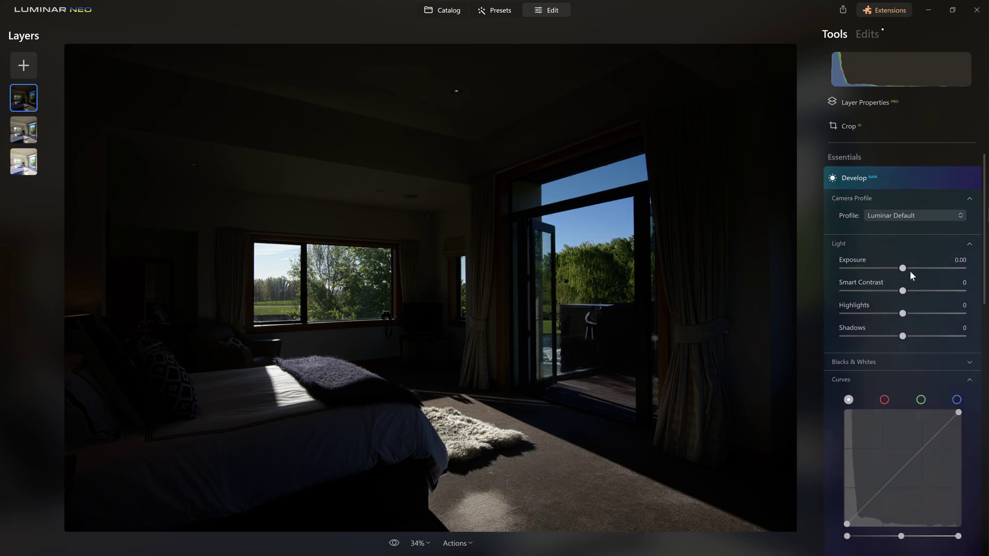
{"action": "left_click_drag", "start_coordinate": [904, 268], "coordinate": [924, 273]}
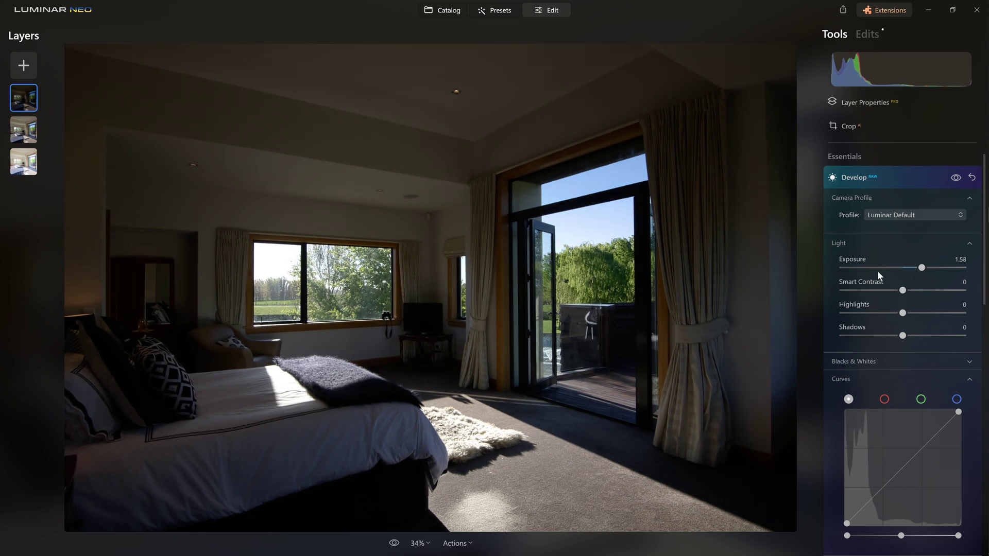
- Set the dark exposure layer's Develop exposure to 1.15, highlights to -100 and shadows to 46
{"action": "left_click_drag", "start_coordinate": [921, 272], "coordinate": [919, 272]}
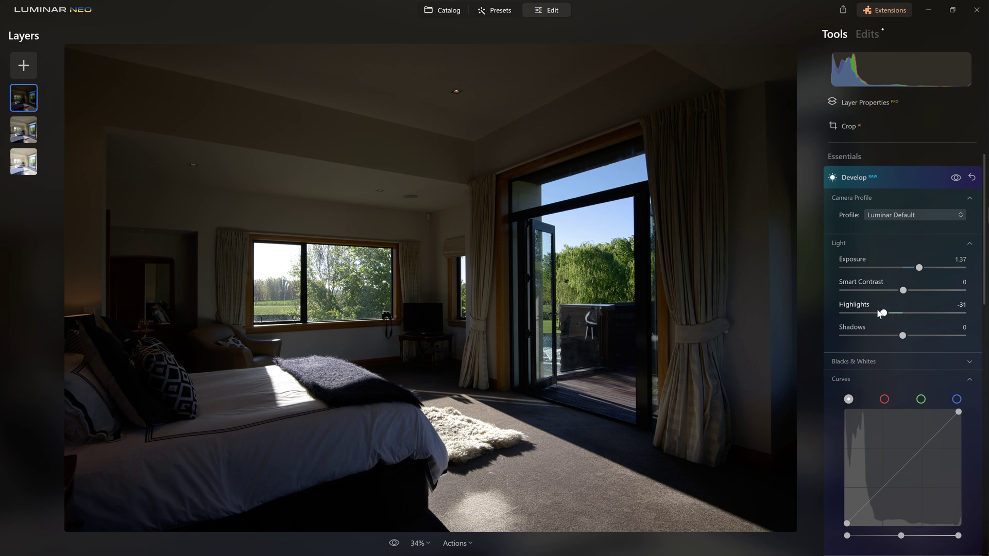
{"action": "left_click_drag", "start_coordinate": [880, 313], "coordinate": [843, 314]}
{"action": "left_click_drag", "start_coordinate": [919, 268], "coordinate": [916, 268]}
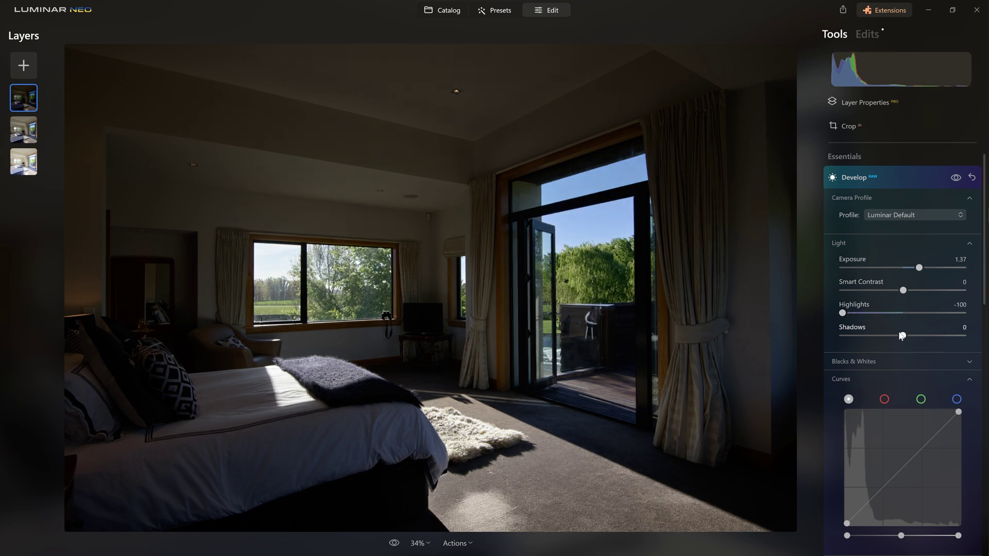
{"action": "left_click_drag", "start_coordinate": [903, 335], "coordinate": [931, 335]}
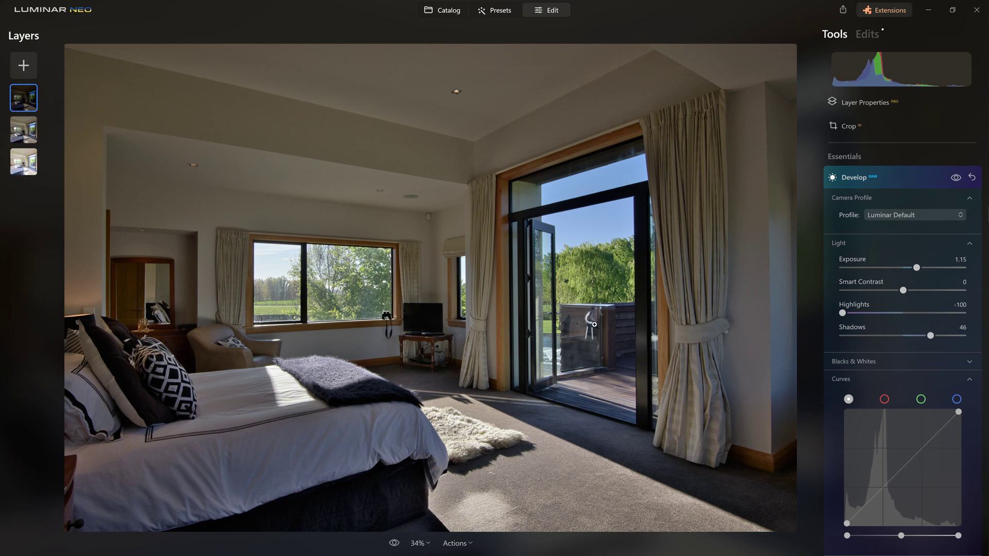
- Hide and reshow the adjusted dark exposure layer to compare it with the blend below
{"action": "right_click", "coordinate": [16, 101]}
{"action": "left_click", "coordinate": [31, 110]}
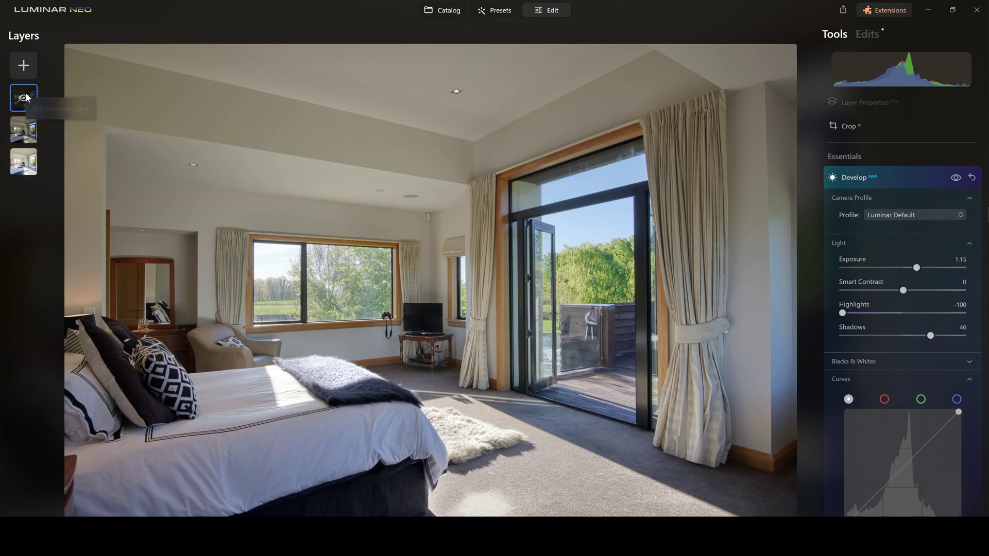
{"action": "right_click", "coordinate": [26, 100]}
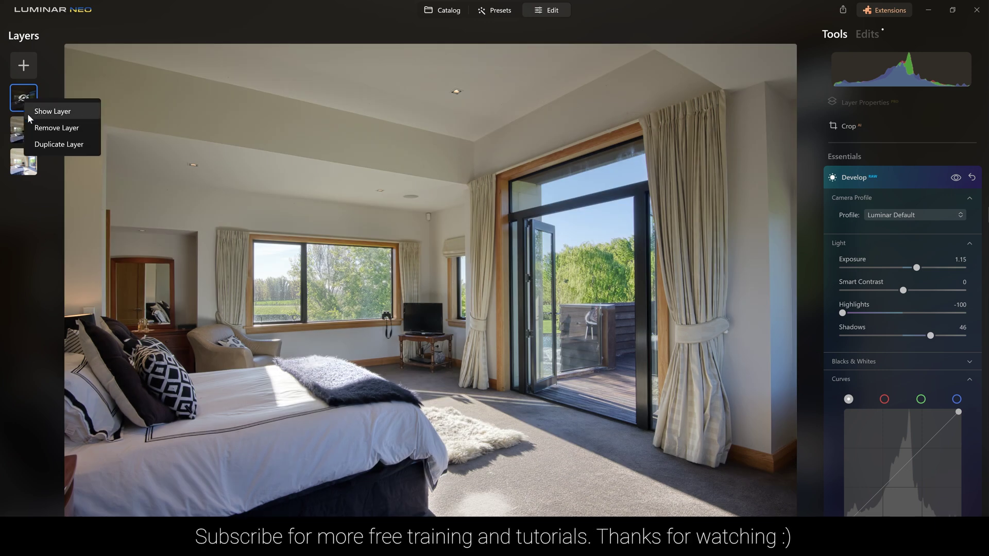
{"action": "left_click", "coordinate": [30, 113]}
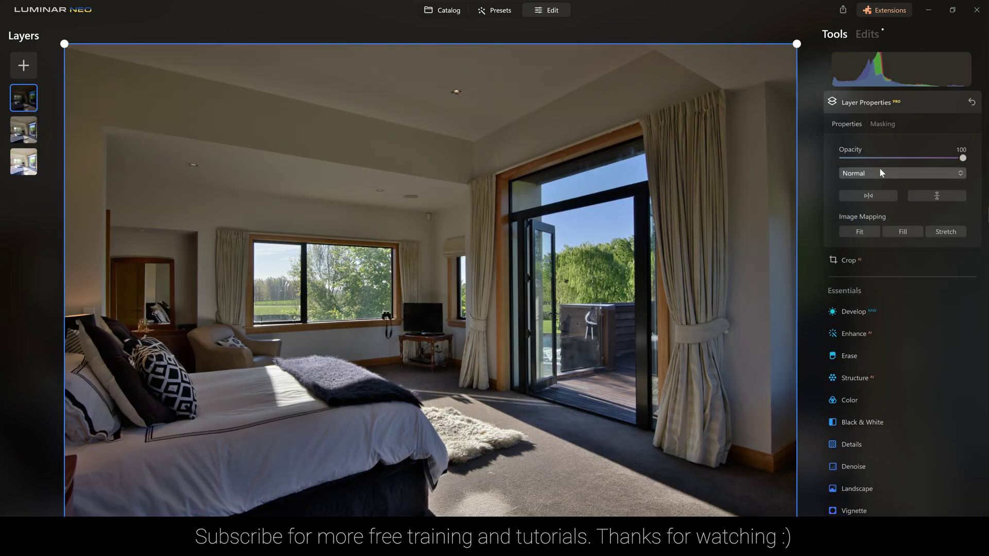
- Mask the dark exposure layer by painting the doorway's sky and garden view with a size 112 brush
{"action": "left_click", "coordinate": [883, 124]}
{"action": "left_click", "coordinate": [855, 146]}
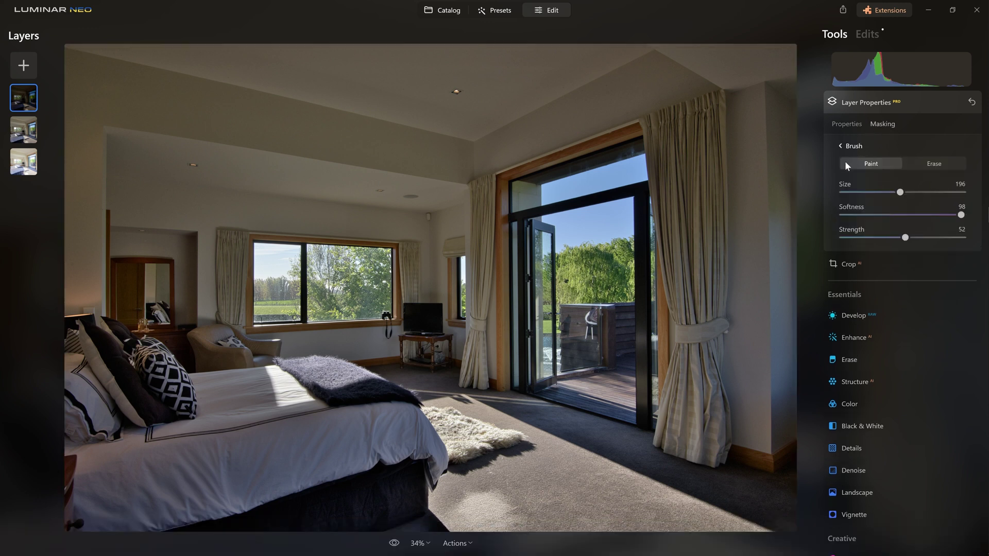
{"action": "key", "text": "bracketleft"}
{"action": "key", "text": "bracketleft"}
{"action": "key", "text": "bracketleft"}
{"action": "key", "text": "bracketleft"}
{"action": "key", "text": "bracketleft"}
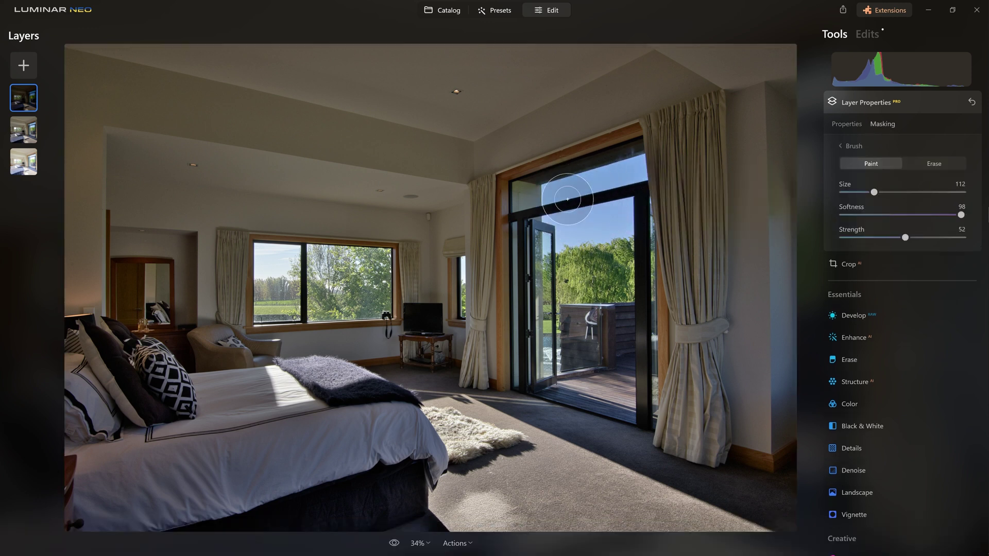
{"action": "left_click_drag", "start_coordinate": [557, 175], "coordinate": [628, 170]}
{"action": "mouse_move", "coordinate": [607, 221]}
{"action": "left_mouse_down"}
{"action": "mouse_move", "coordinate": [556, 229]}
{"action": "mouse_move", "coordinate": [546, 349]}
{"action": "mouse_move", "coordinate": [612, 387]}
{"action": "mouse_move", "coordinate": [629, 218]}
{"action": "mouse_move", "coordinate": [598, 206]}
{"action": "mouse_move", "coordinate": [612, 308]}
{"action": "mouse_move", "coordinate": [600, 279]}
{"action": "mouse_move", "coordinate": [590, 350]}
{"action": "left_mouse_up"}
- Paint the outdoor view through the wide bedroom window into the mask, starting with a size 88 brush and reducing it for the panes
{"action": "key", "text": "bracketright"}
{"action": "key", "text": "bracketright"}
{"action": "key", "text": "bracketright"}
{"action": "key", "text": "bracketright"}
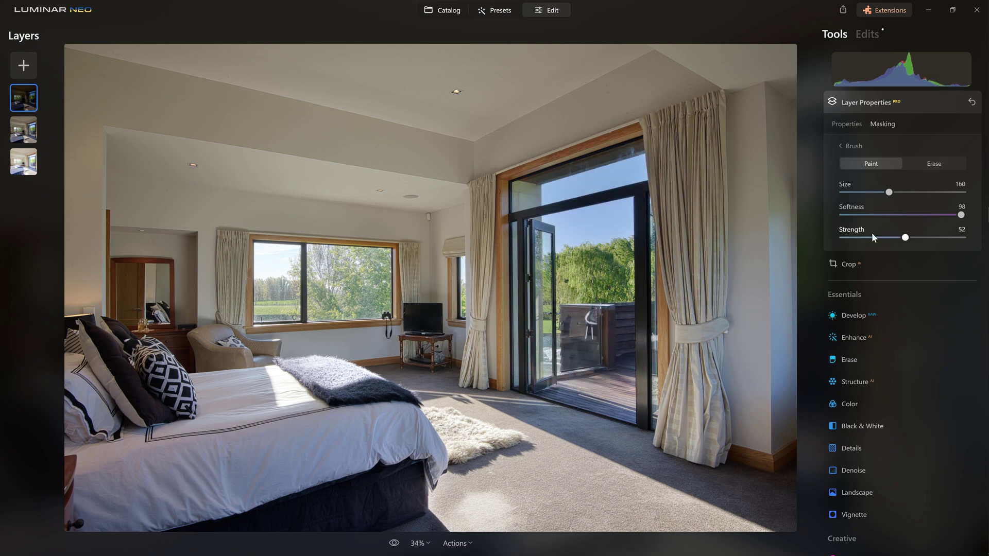
{"action": "key", "text": "bracketleft"}
{"action": "key", "text": "bracketleft"}
{"action": "key", "text": "bracketleft"}
{"action": "key", "text": "bracketleft"}
{"action": "mouse_move", "coordinate": [345, 274]}
{"action": "left_mouse_down"}
{"action": "mouse_move", "coordinate": [332, 273]}
{"action": "mouse_move", "coordinate": [369, 295]}
{"action": "mouse_move", "coordinate": [361, 294]}
{"action": "left_mouse_up"}
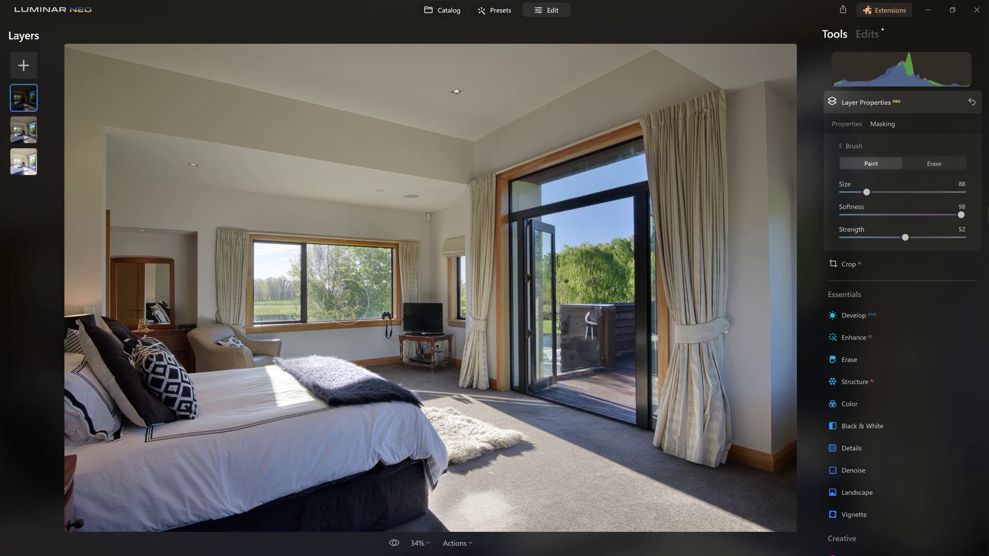
{"action": "mouse_move", "coordinate": [278, 288]}
{"action": "left_mouse_down"}
{"action": "mouse_move", "coordinate": [277, 267]}
{"action": "mouse_move", "coordinate": [279, 304]}
{"action": "left_mouse_up"}
{"action": "key", "text": "bracketleft"}
{"action": "key", "text": "bracketleft"}
{"action": "left_click_drag", "start_coordinate": [279, 270], "coordinate": [269, 299]}
{"action": "mouse_move", "coordinate": [325, 271]}
{"action": "left_mouse_down"}
{"action": "mouse_move", "coordinate": [329, 304]}
{"action": "mouse_move", "coordinate": [373, 295]}
{"action": "mouse_move", "coordinate": [345, 267]}
{"action": "mouse_move", "coordinate": [366, 282]}
{"action": "mouse_move", "coordinate": [375, 271]}
{"action": "mouse_move", "coordinate": [338, 268]}
{"action": "mouse_move", "coordinate": [373, 283]}
{"action": "mouse_move", "coordinate": [336, 299]}
{"action": "left_mouse_up"}
- Erase the mask along the curtain edge beside the narrow window with a size 16 brush
{"action": "key", "text": "x"}
{"action": "key", "text": "bracketleft"}
{"action": "key", "text": "bracketleft"}
{"action": "key", "text": "bracketleft"}
{"action": "key", "text": "bracketleft"}
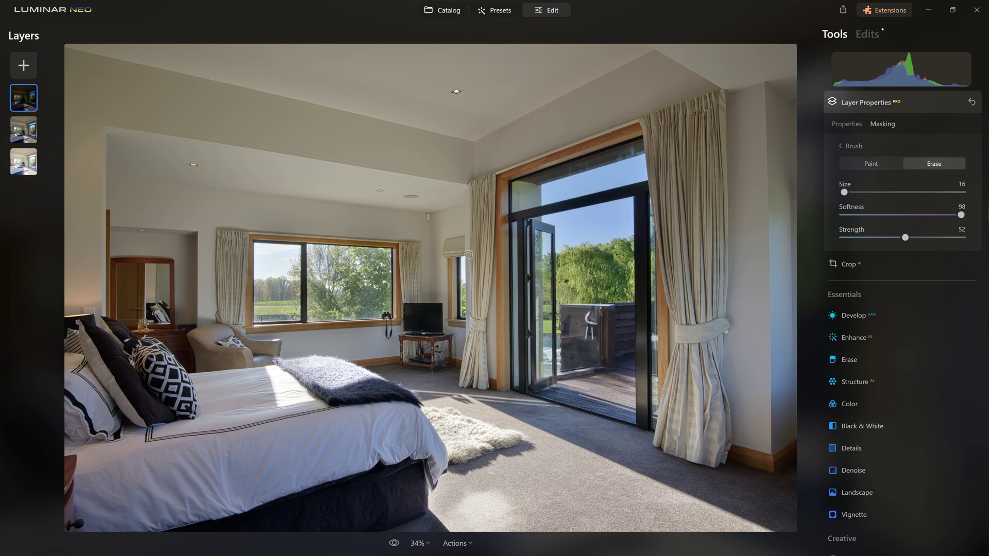
{"action": "left_click_drag", "start_coordinate": [467, 313], "coordinate": [472, 326]}
- Erase the mask from the curtain on the right of the open doorway with a larger brush
{"action": "key", "text": "bracketright"}
{"action": "key", "text": "bracketright"}
{"action": "key", "text": "bracketright"}
{"action": "mouse_move", "coordinate": [669, 136]}
{"action": "left_mouse_down"}
{"action": "mouse_move", "coordinate": [684, 191]}
{"action": "mouse_move", "coordinate": [686, 312]}
{"action": "mouse_move", "coordinate": [658, 124]}
{"action": "mouse_move", "coordinate": [690, 189]}
{"action": "mouse_move", "coordinate": [682, 155]}
{"action": "mouse_move", "coordinate": [701, 333]}
{"action": "mouse_move", "coordinate": [685, 131]}
{"action": "mouse_move", "coordinate": [666, 114]}
{"action": "mouse_move", "coordinate": [707, 301]}
{"action": "mouse_move", "coordinate": [721, 281]}
{"action": "mouse_move", "coordinate": [677, 132]}
{"action": "mouse_move", "coordinate": [658, 187]}
{"action": "mouse_move", "coordinate": [690, 335]}
{"action": "left_mouse_up"}
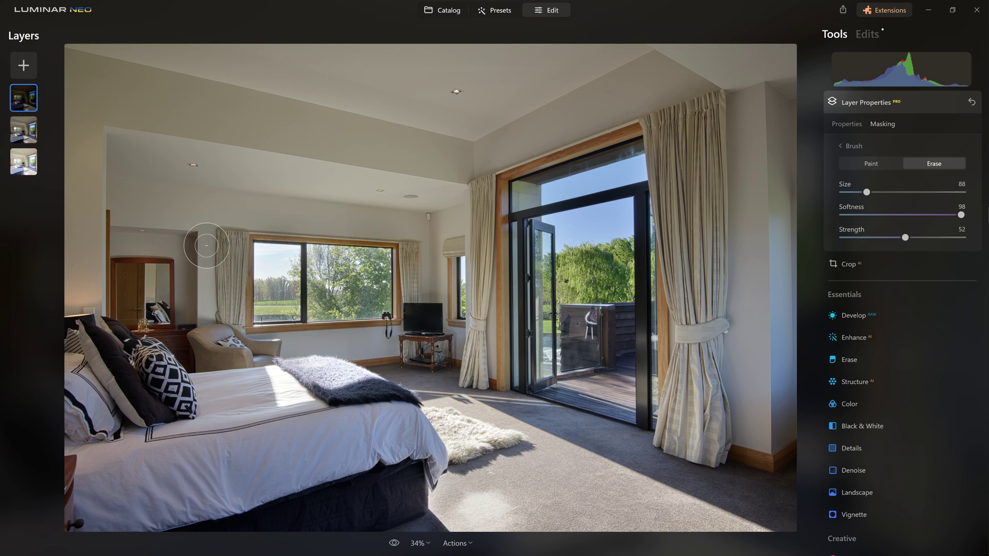
- Toggle the masked dark exposure layer off and on to check the window and doorway views
{"action": "right_click", "coordinate": [26, 110]}
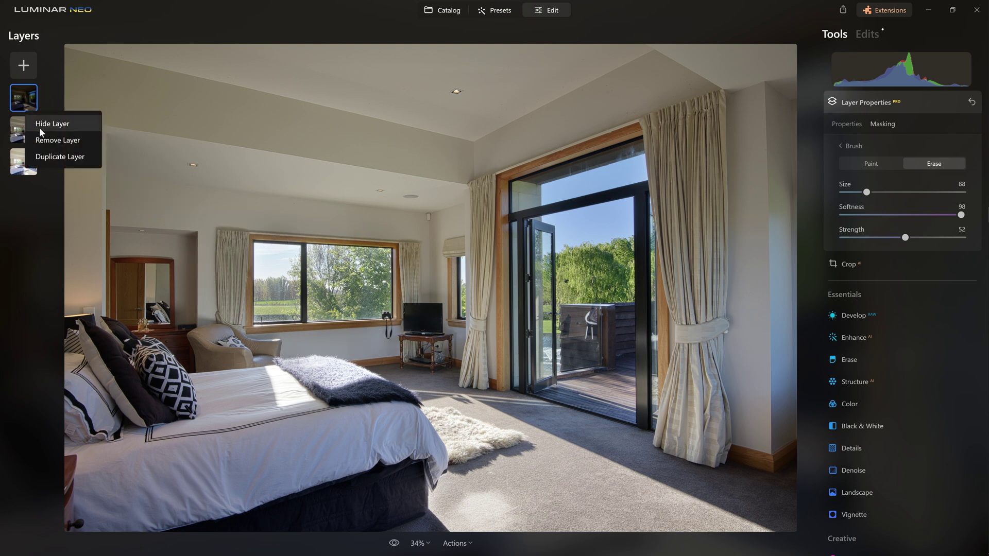
{"action": "left_click", "coordinate": [39, 126]}
{"action": "right_click", "coordinate": [32, 100]}
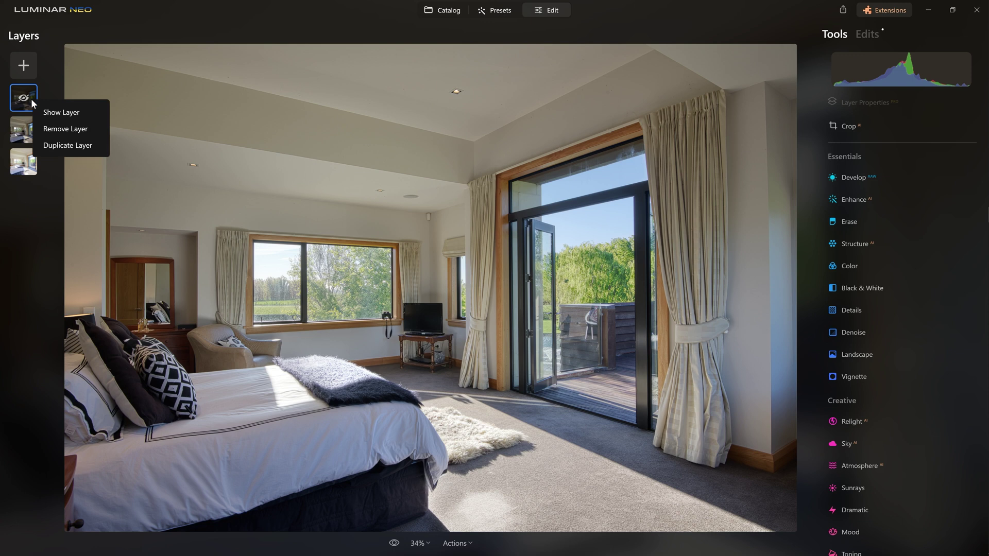
{"action": "left_click", "coordinate": [46, 111]}
{"action": "right_click", "coordinate": [31, 104]}
{"action": "left_click", "coordinate": [55, 115]}
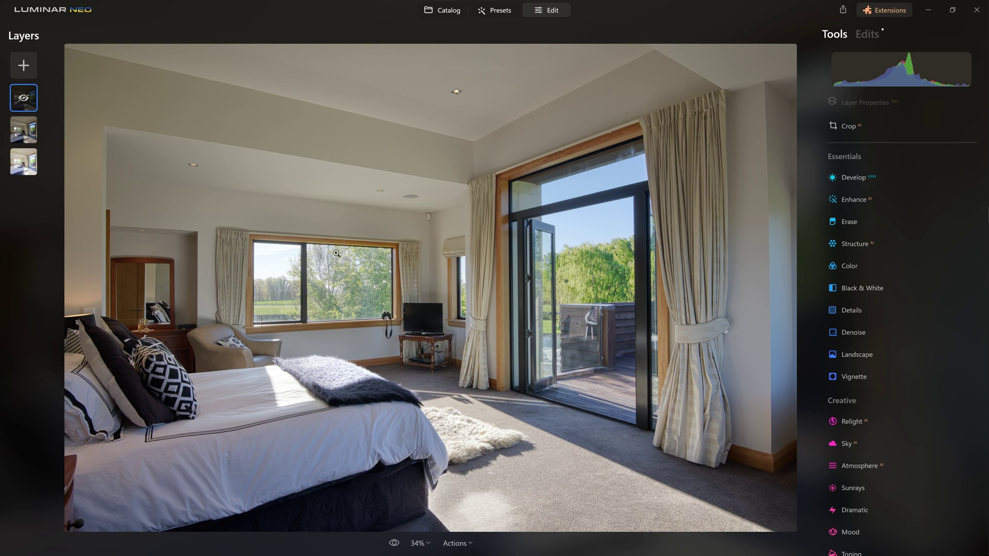
{"action": "right_click", "coordinate": [24, 108]}
{"action": "left_click", "coordinate": [26, 109]}
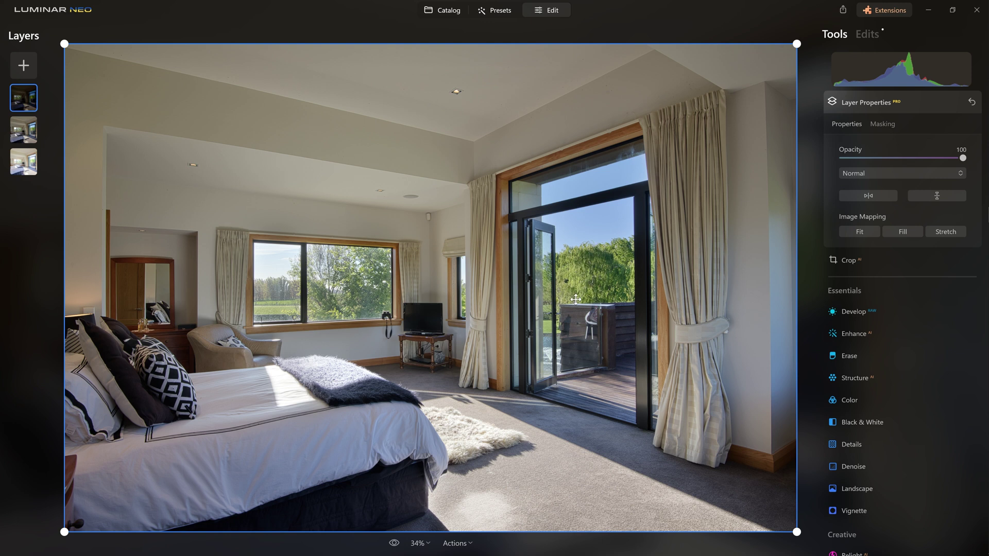
- Switch repeatedly between the before and after views to compare the finished blend with the original bright exposure
{"action": "left_click", "coordinate": [395, 544]}
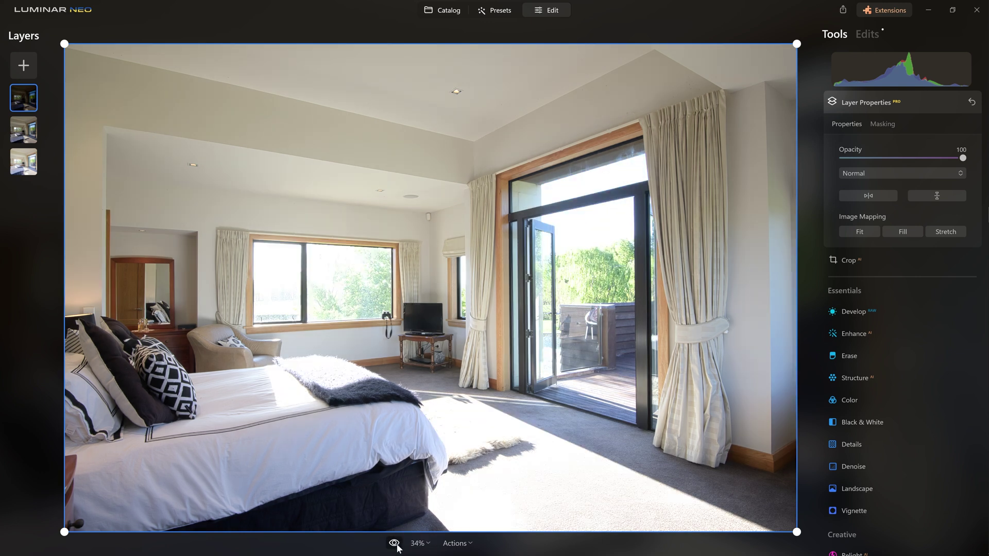
{"action": "left_click", "coordinate": [399, 547]}
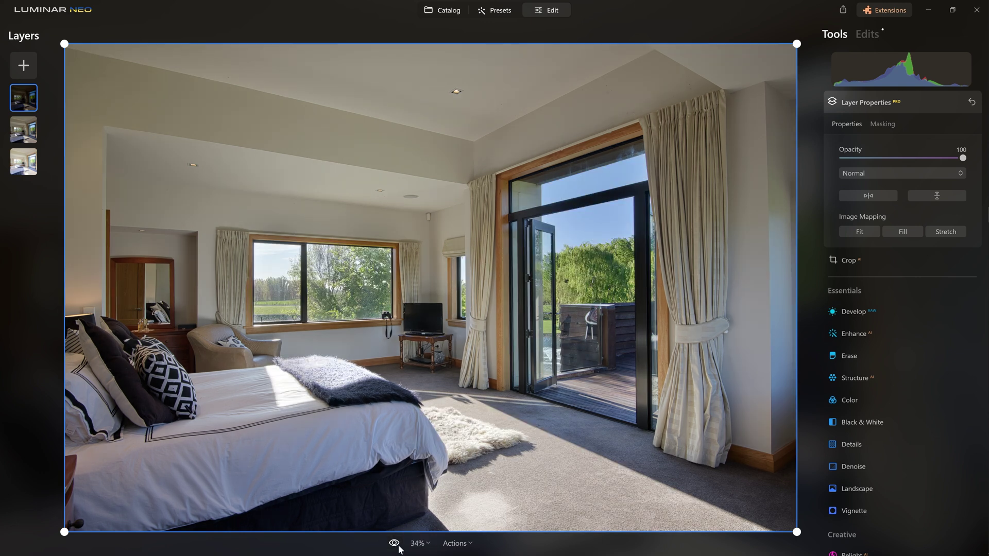
{"action": "left_click", "coordinate": [395, 544]}
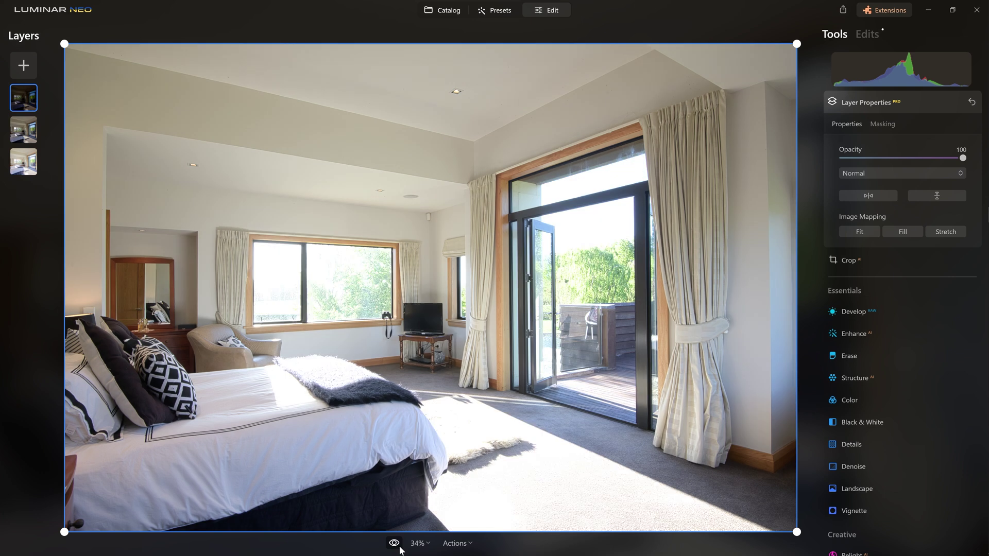
{"action": "left_click", "coordinate": [399, 550]}
{"action": "left_click", "coordinate": [395, 545]}
{"action": "left_click", "coordinate": [395, 545]}
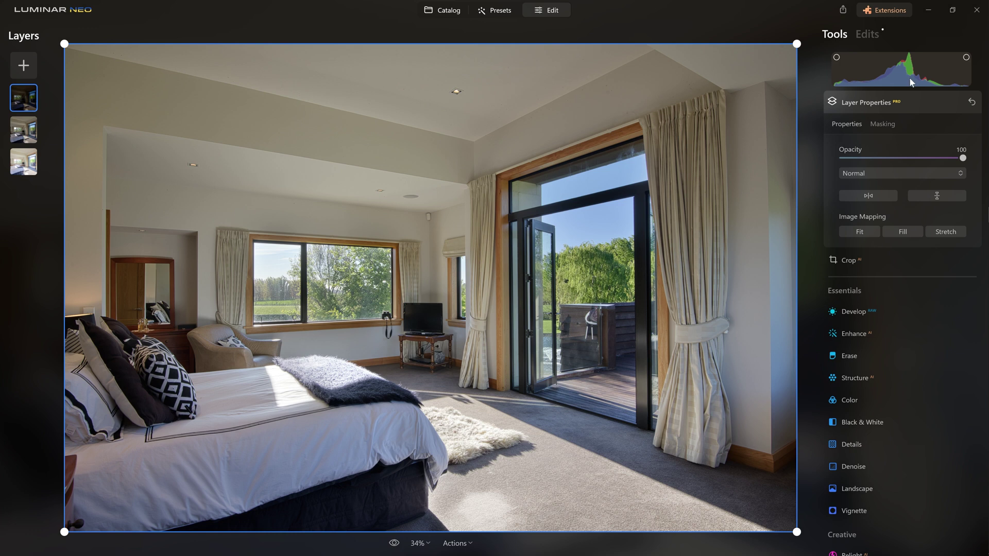
- Export the blend as 063-Gillmores-Merged in 16-bit uncompressed TIFF format, Adobe RGB, actual size, at 240 pixel/inch
{"action": "left_click", "coordinate": [920, 101]}
{"action": "right_click", "coordinate": [598, 235]}
{"action": "left_click", "coordinate": [640, 314]}
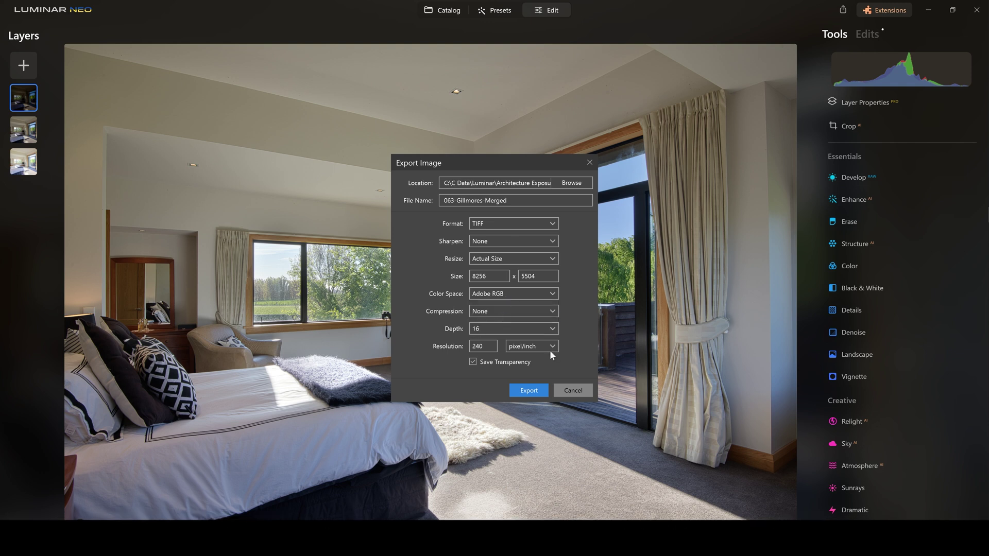
{"action": "left_click", "coordinate": [529, 391]}
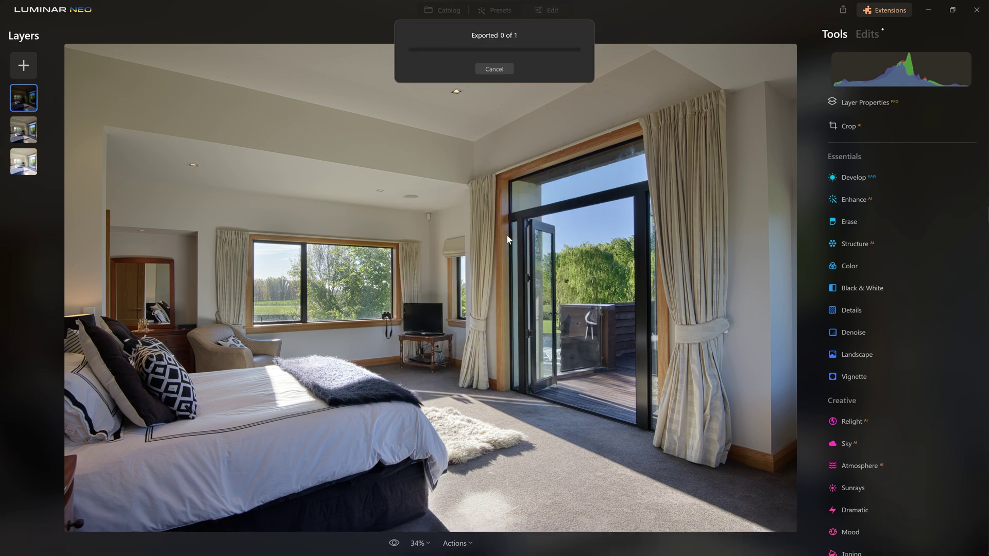